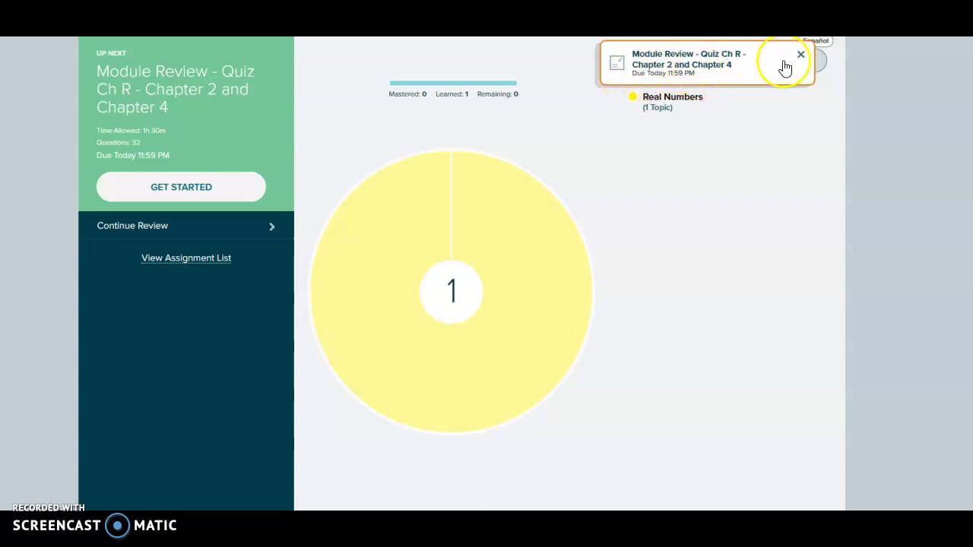
- Dismiss the due-date notification, start the Module Review quiz, and open question 2 about graphing g(x) = |2x|
left_click(800, 55)
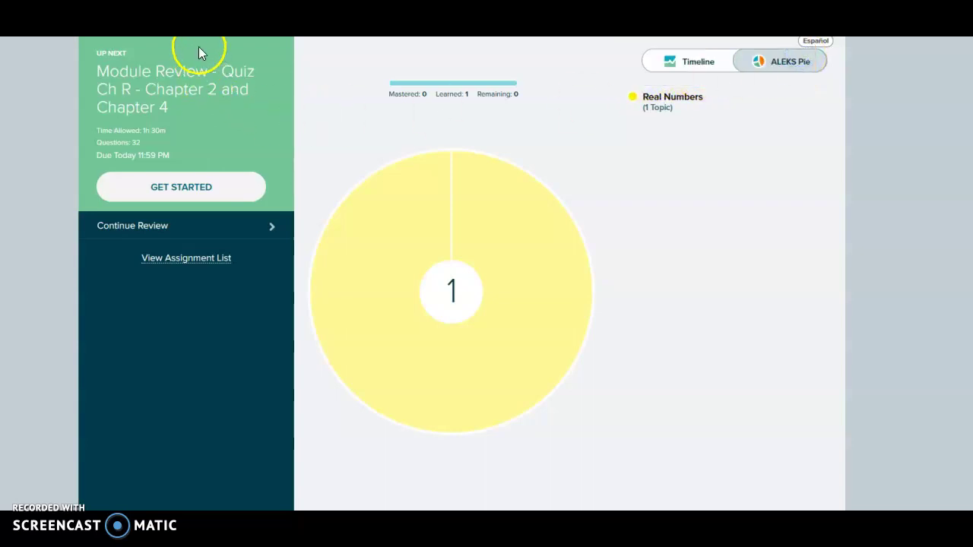
left_click(183, 192)
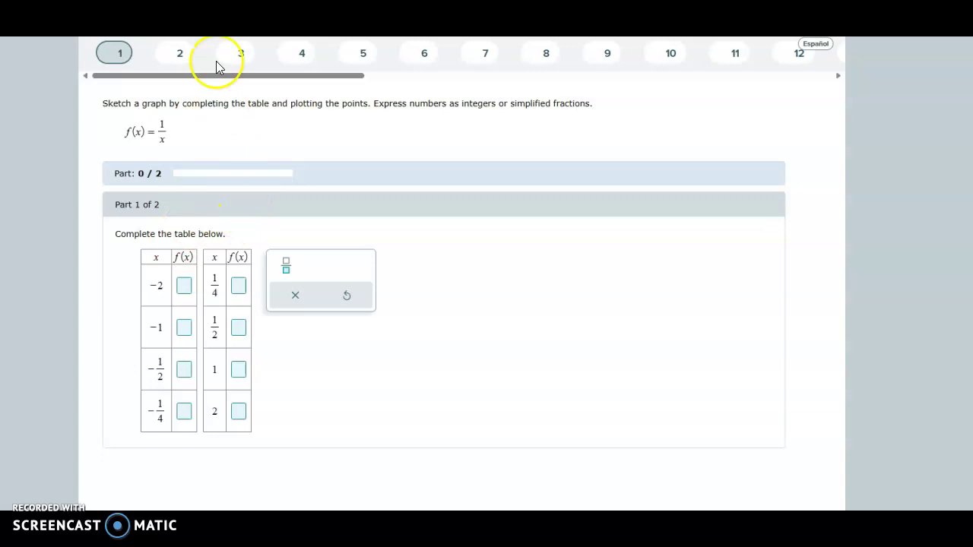
left_click(176, 49)
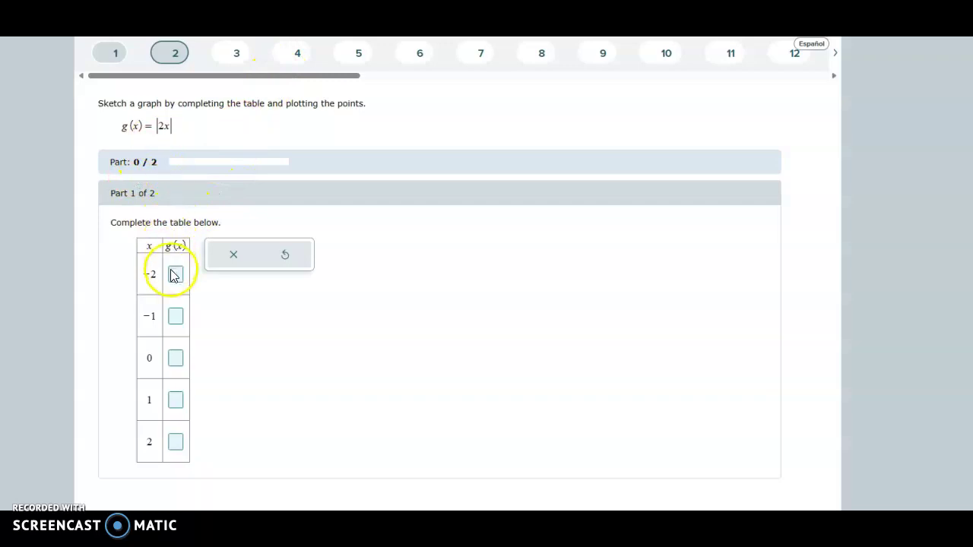
left_click(221, 64)
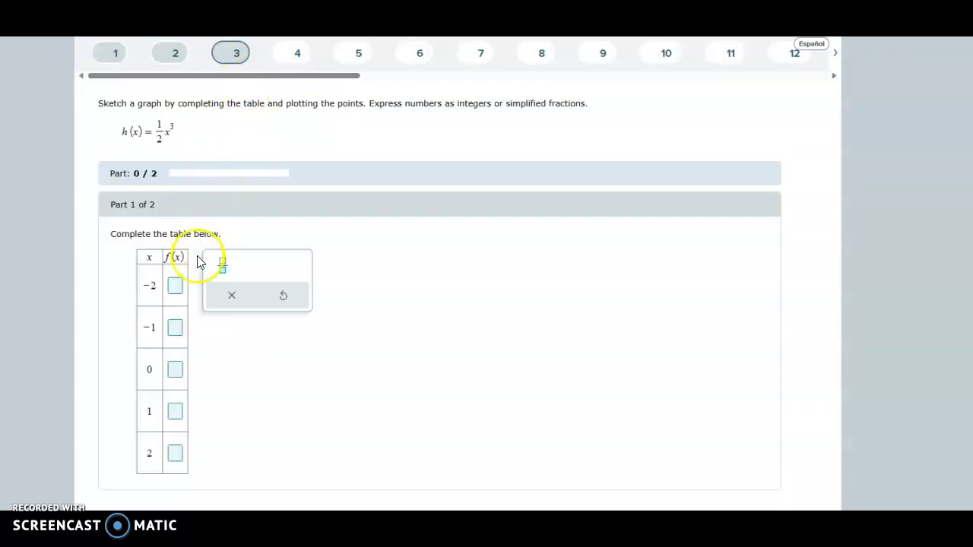
left_click(175, 52)
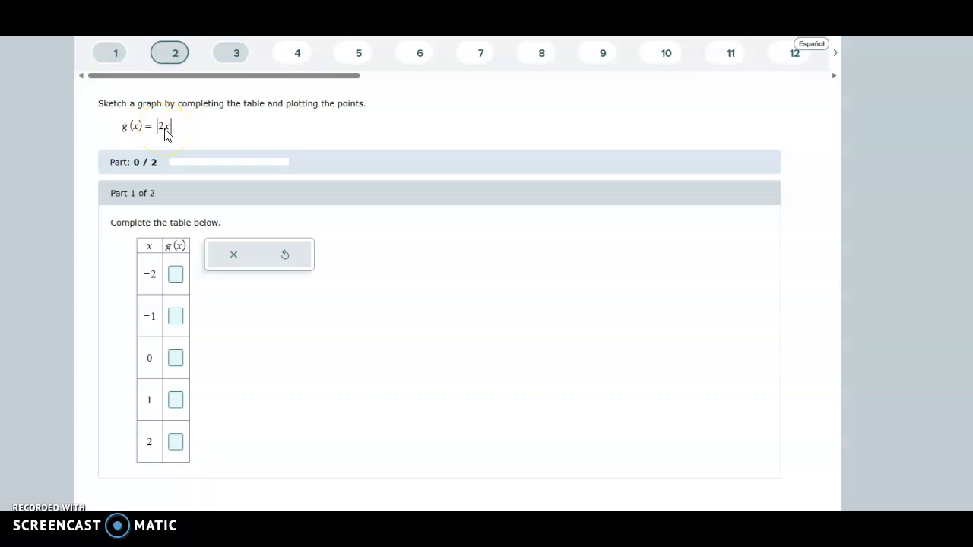
- Switch to the whiteboard and handwrite g(-2) = |2(-2)| = |-4| = 4, with the substituted -2 in red and the rest in black
left_click(177, 275)
key("alt+Tab")
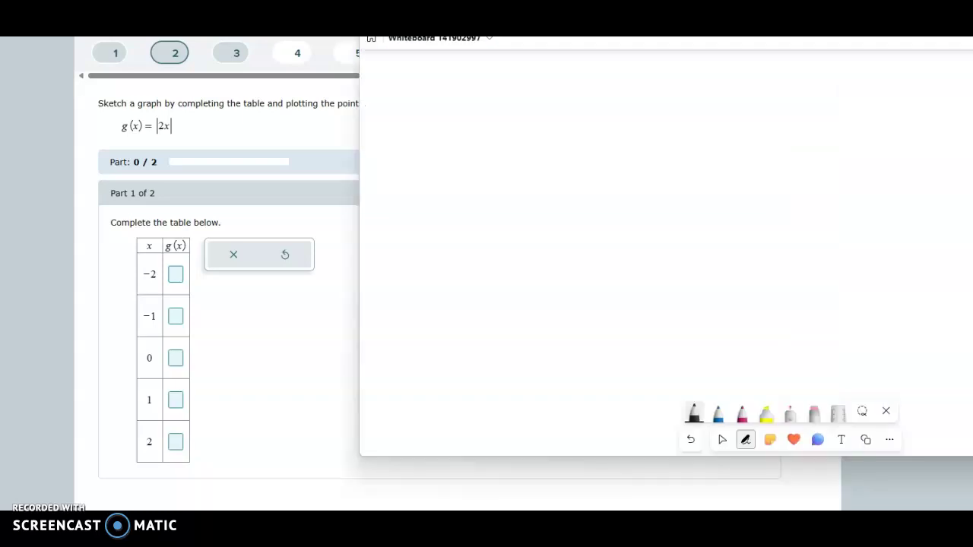
left_click_drag(478, 119, 464, 162)
left_click_drag(499, 105, 491, 136)
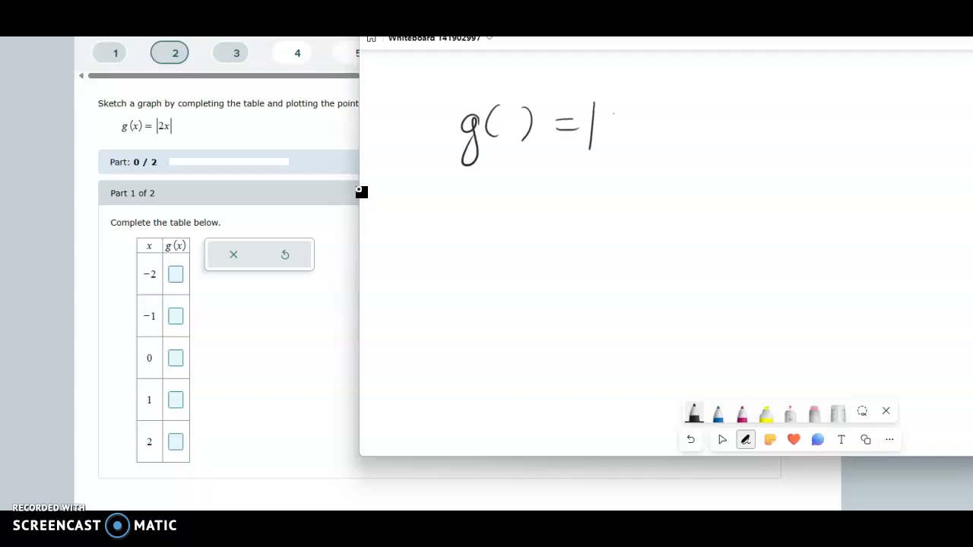
left_click(742, 413)
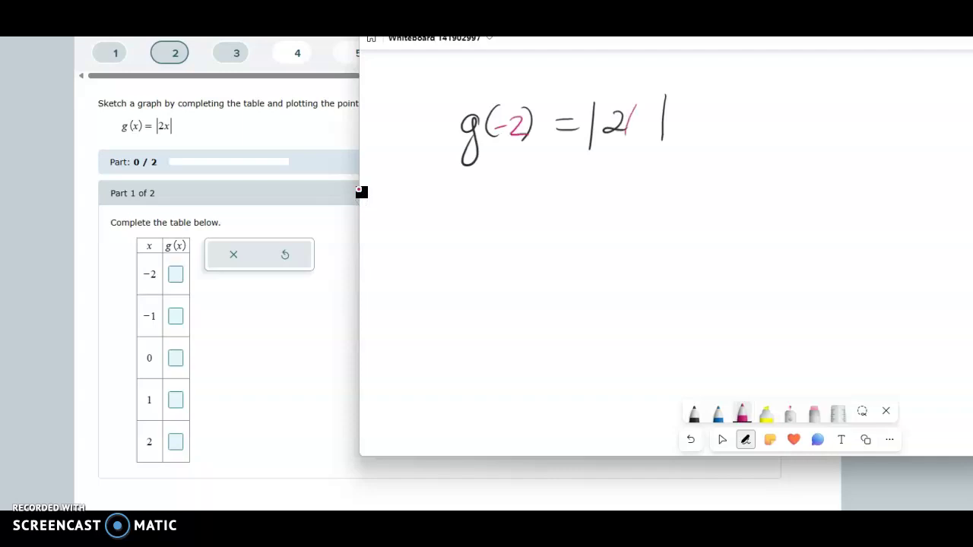
left_click(694, 413)
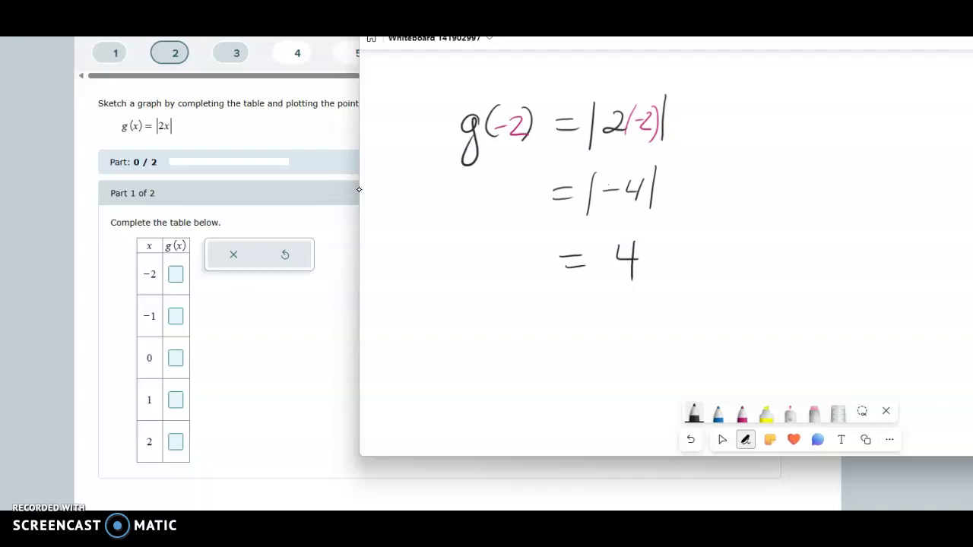
- Return to the ALEKS quiz and fill the g(x) column with 4, 2, 0, 2 and 4 for x = -2 through 2
left_click(175, 276)
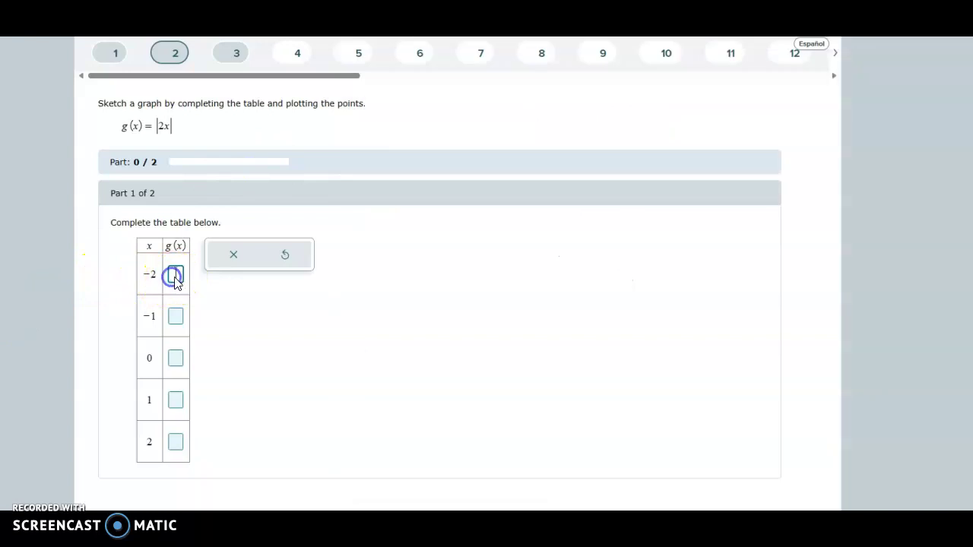
left_click(174, 319)
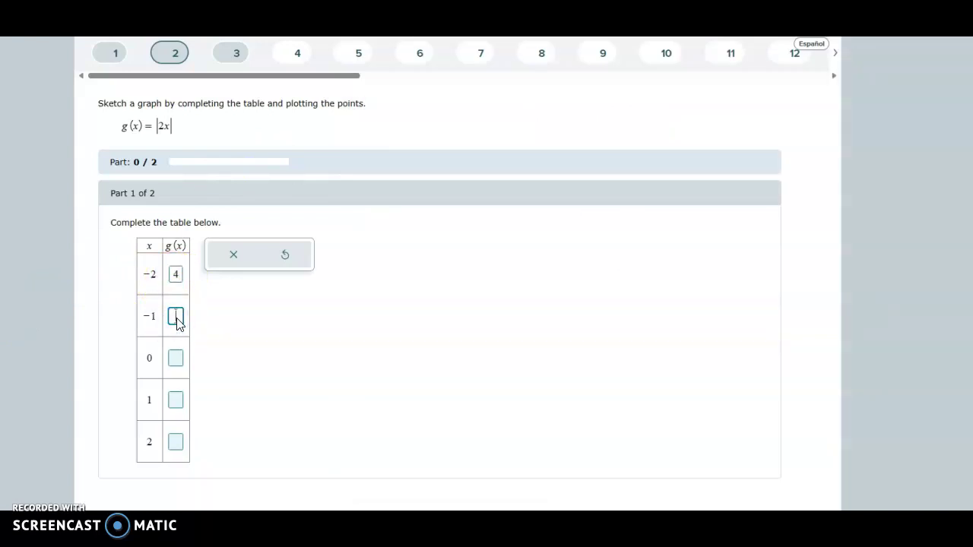
left_click(177, 363)
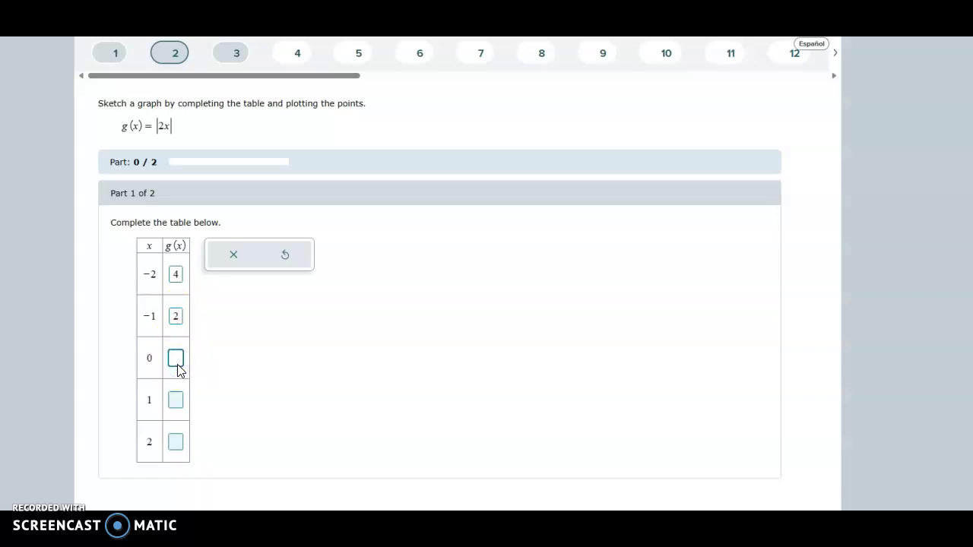
type("0")
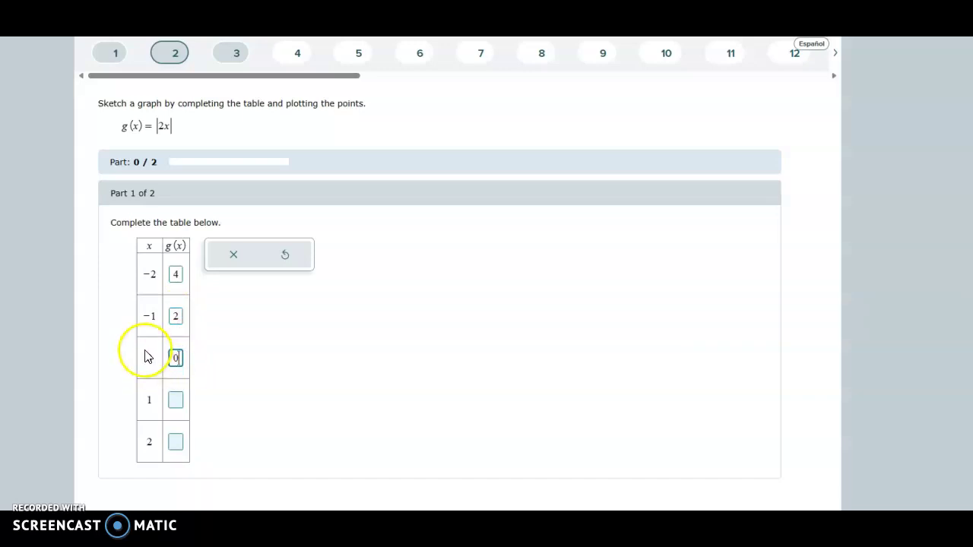
left_click(175, 403)
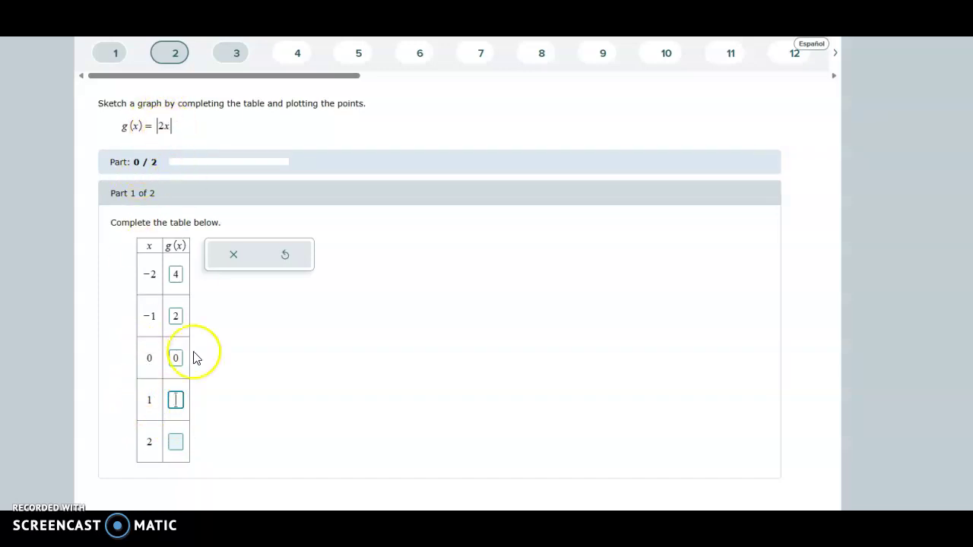
type("2")
left_click(174, 441)
type("4")
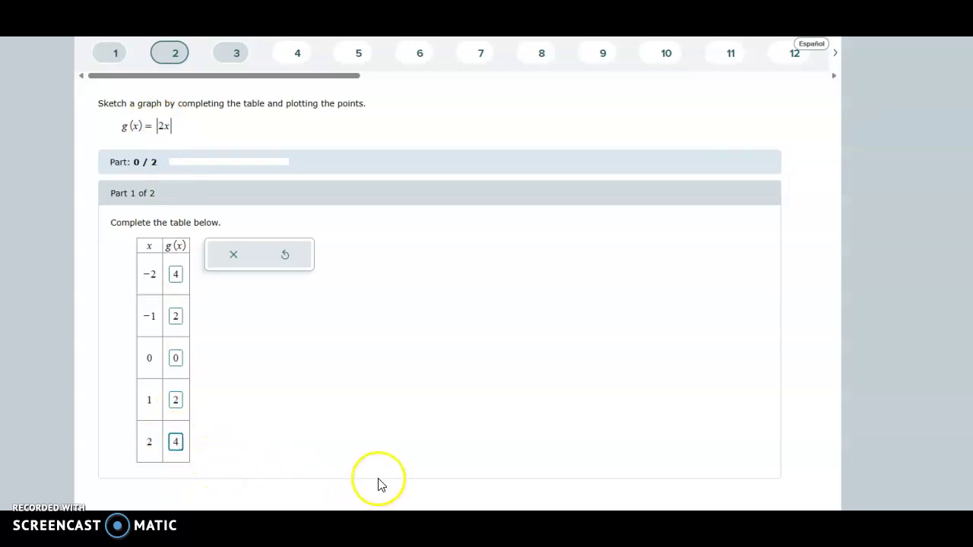
- Advance from the completed table to part 2 of the question, the function graph
scroll(331, 479, "down", 1)
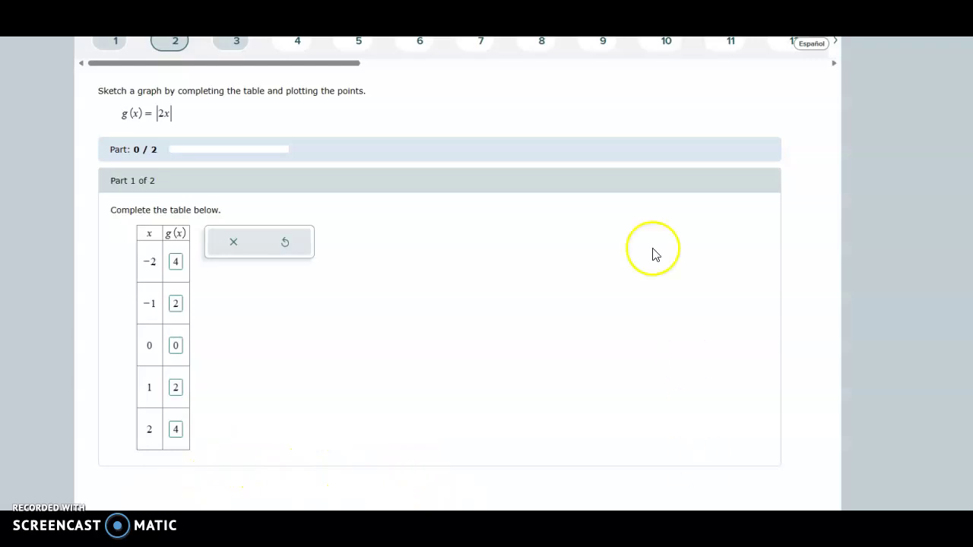
scroll(456, 304, "down", 1)
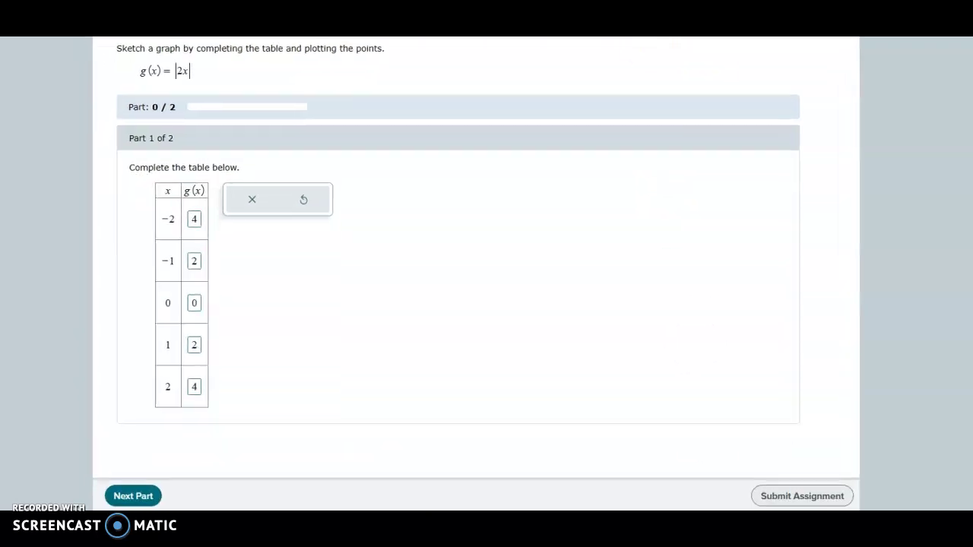
left_click(114, 488)
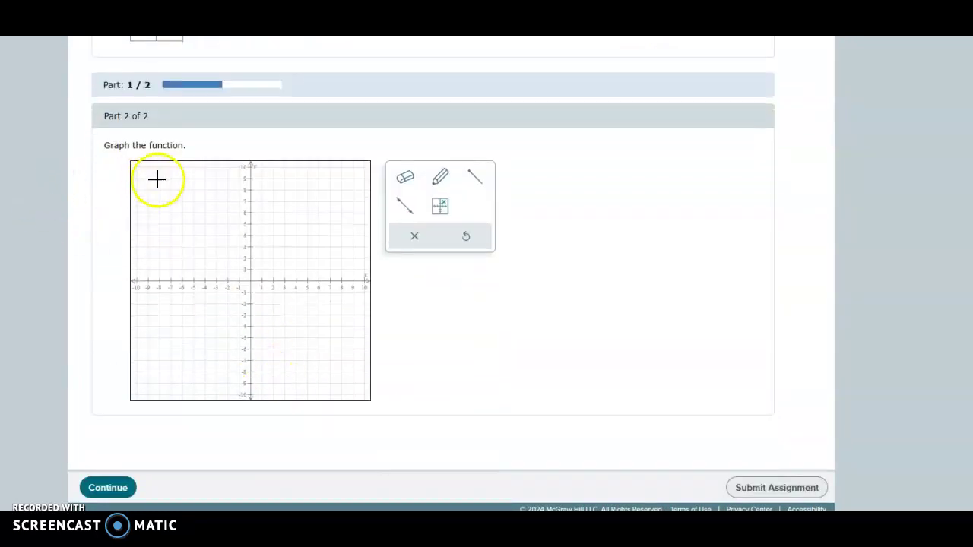
- Plot the table's first point at (-2, 4) on the graph by its exact coordinates and close the plotting dialog
scroll(269, 235, "up", 4)
scroll(274, 246, "up", 2)
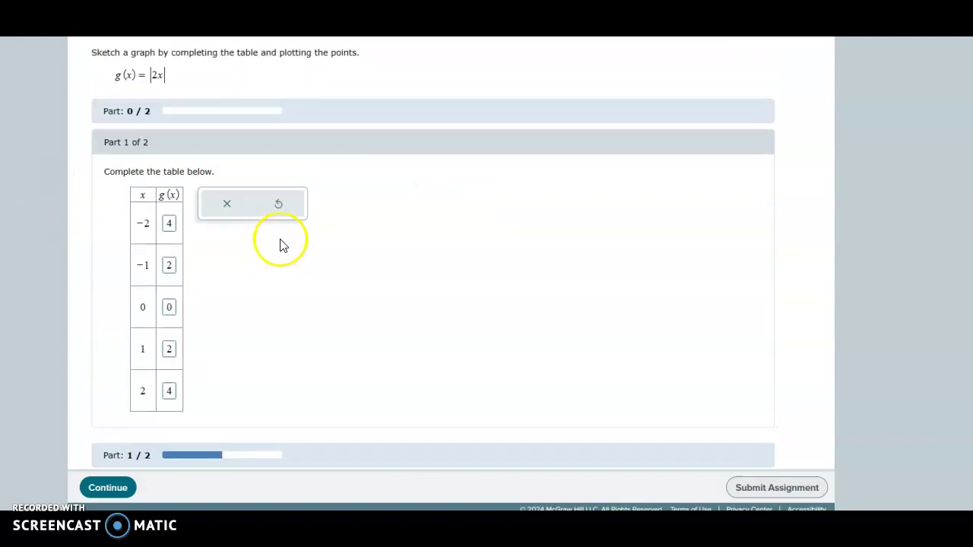
scroll(225, 235, "down", 5)
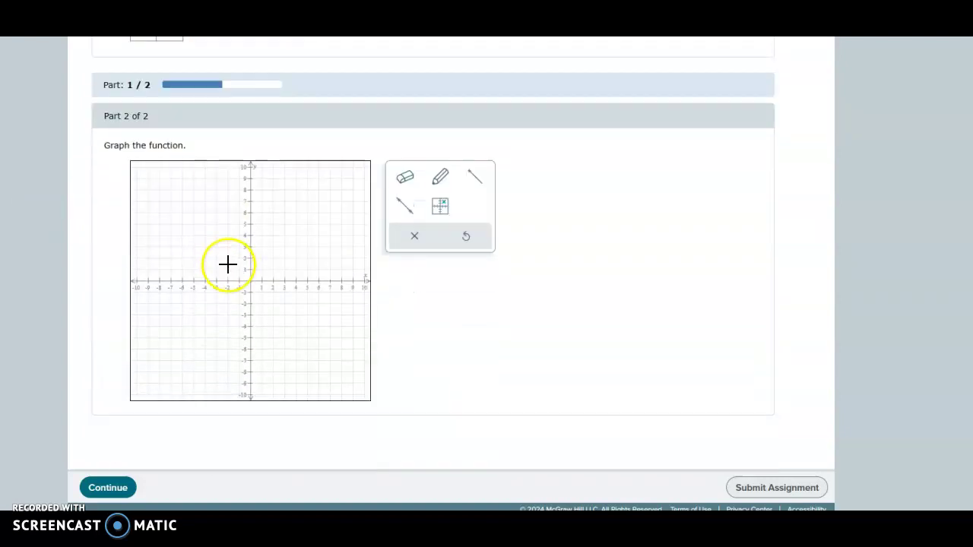
left_click(455, 206)
left_click(453, 207)
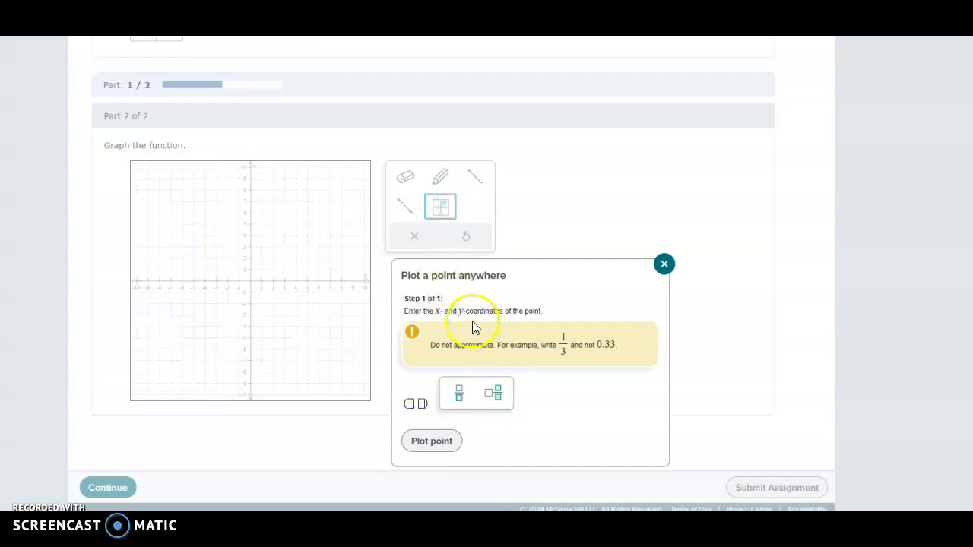
left_click(415, 405)
type("-2")
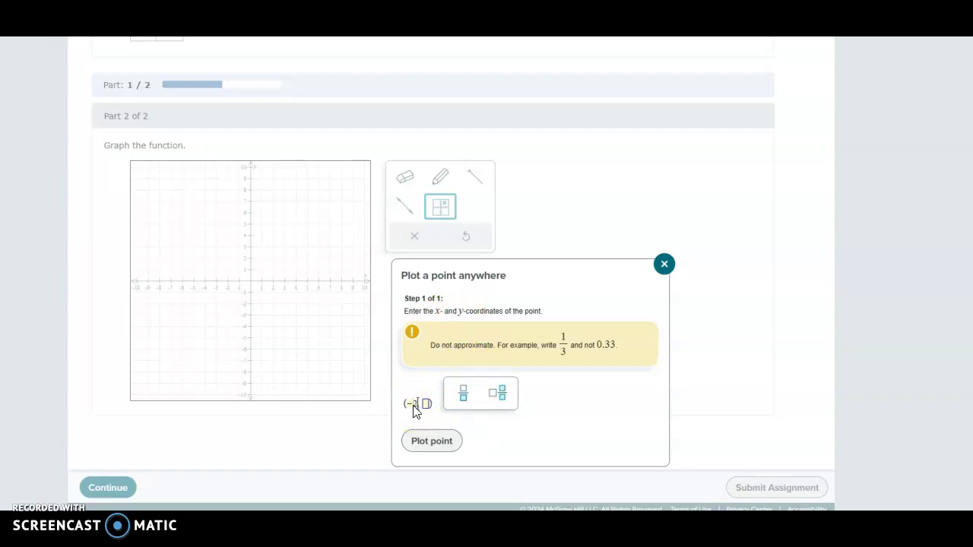
left_click(423, 409)
left_click(424, 409)
type("4")
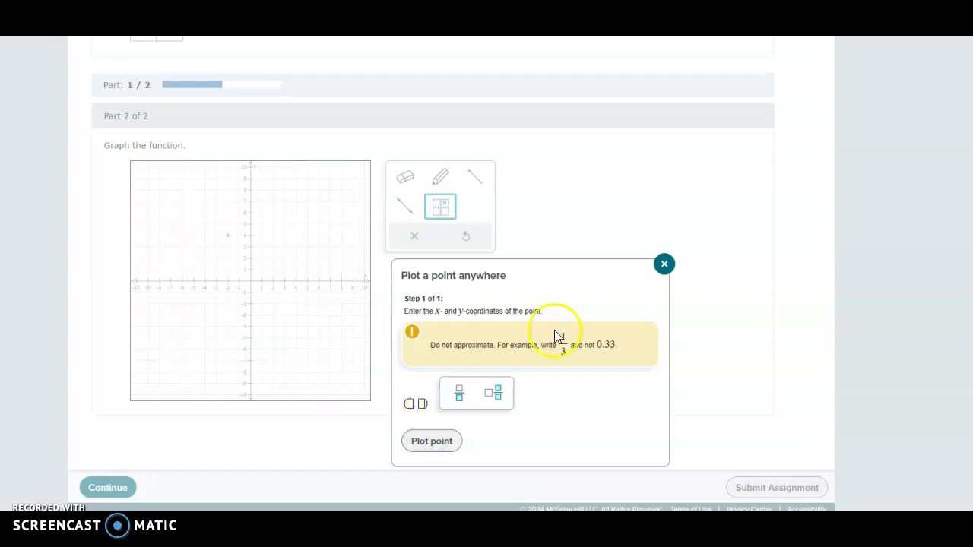
left_click(667, 267)
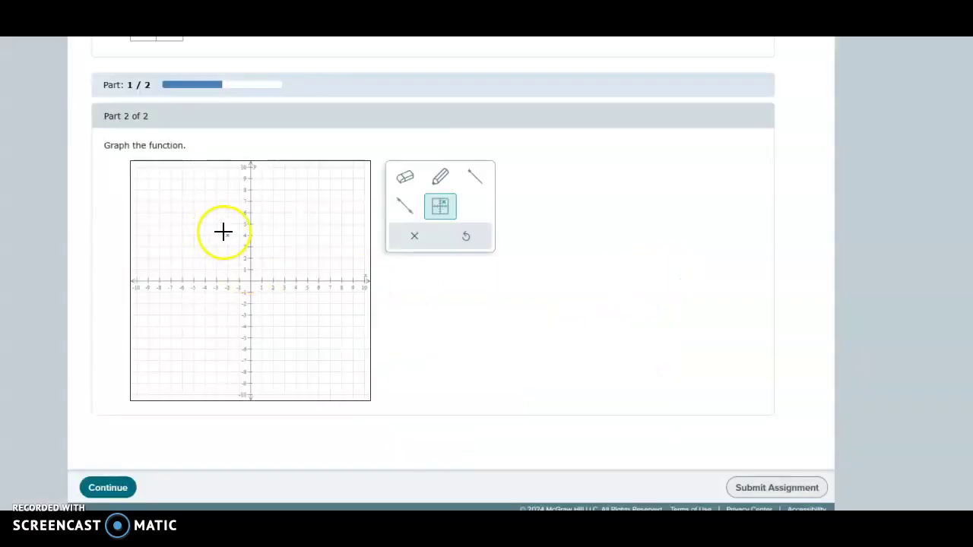
- Plot the point (2, 4) on the graph by its exact coordinates and close the plotting dialog
left_click(405, 206)
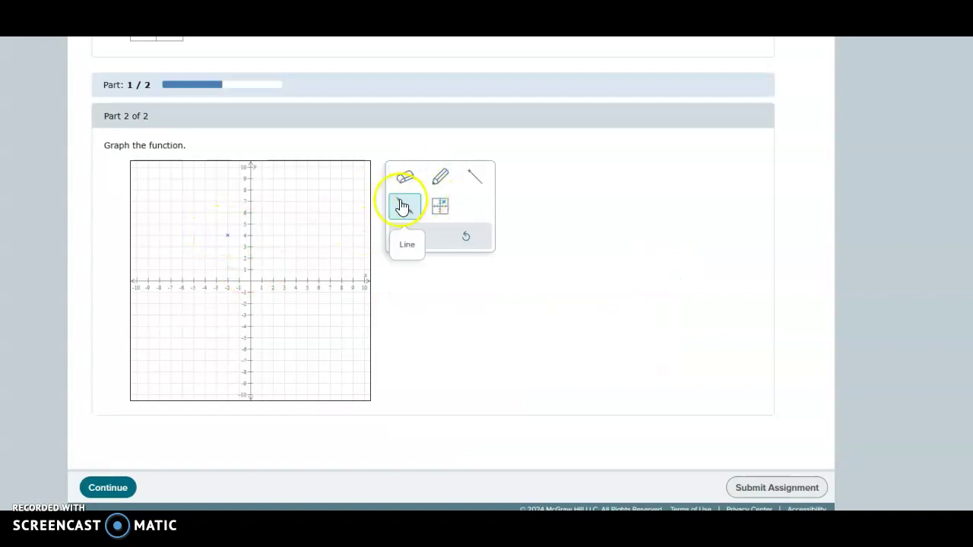
left_click(405, 207)
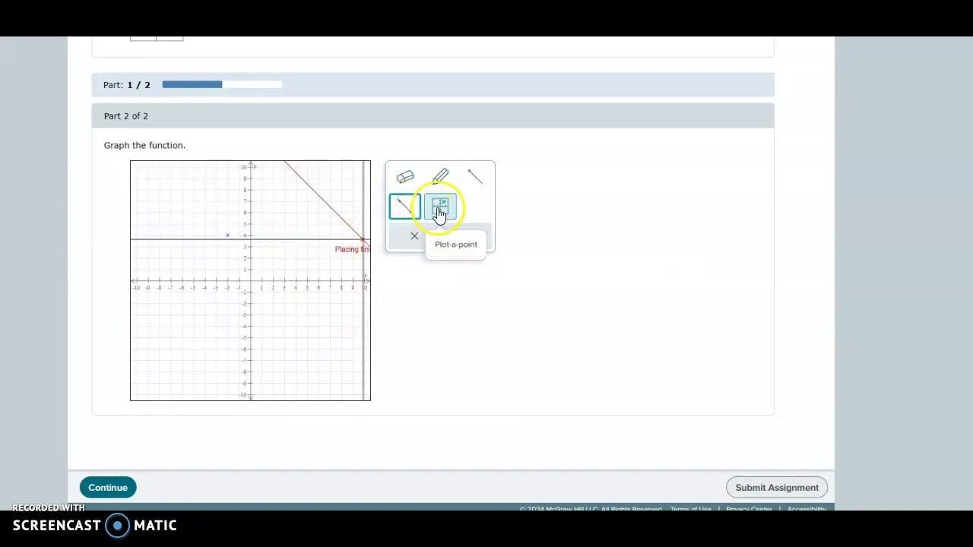
left_click(440, 206)
left_click(423, 404)
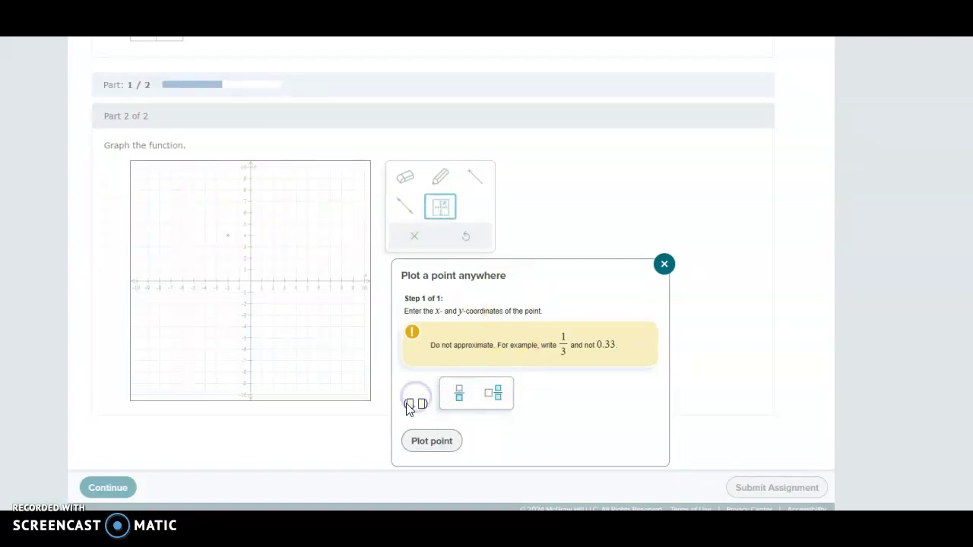
type("2")
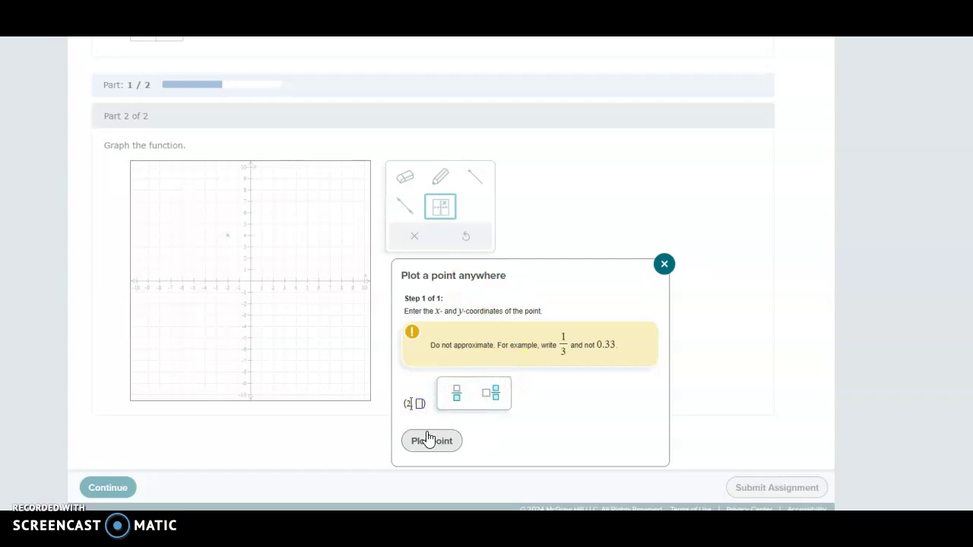
left_click(421, 405)
type("4")
left_click(432, 441)
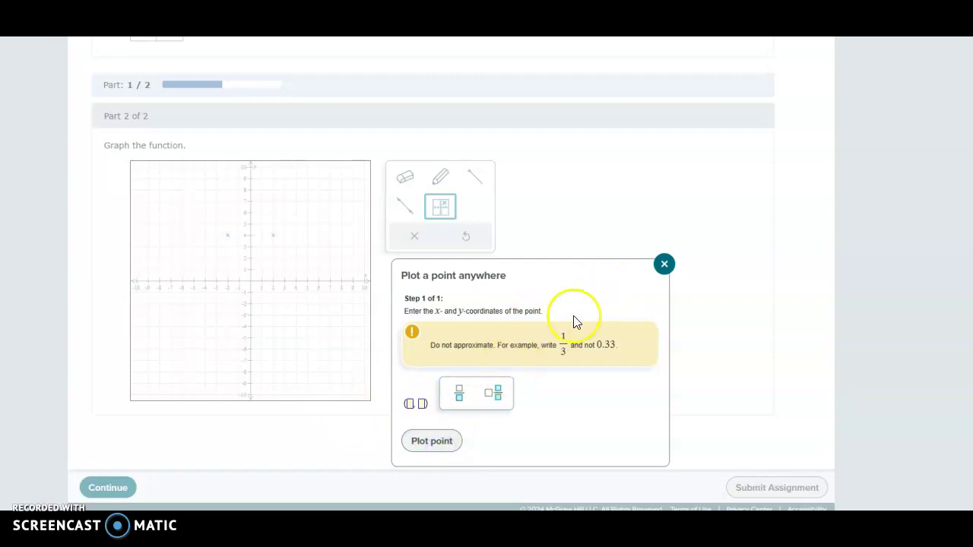
left_click(664, 271)
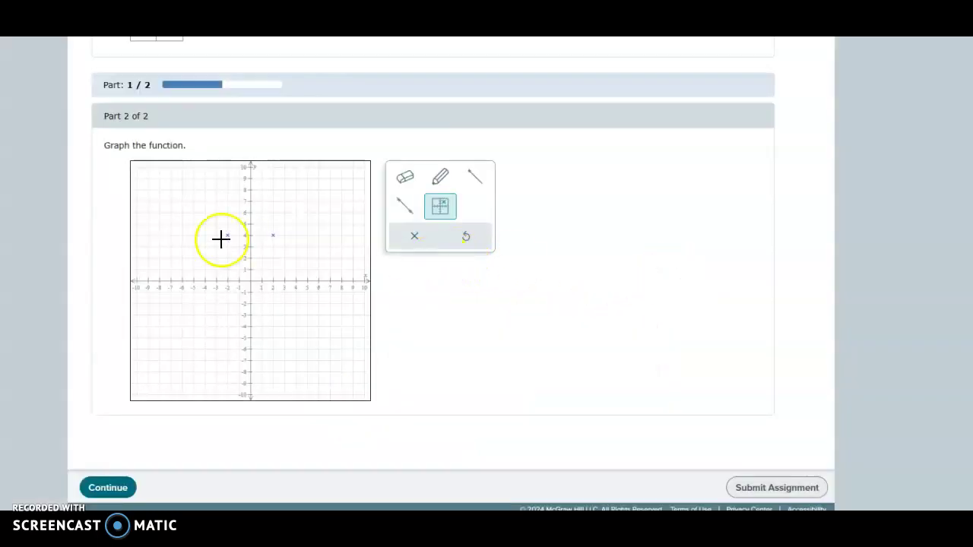
- Plot the table's second point at (-1, 2) on the graph by its exact coordinates
scroll(220, 220, "up", 3)
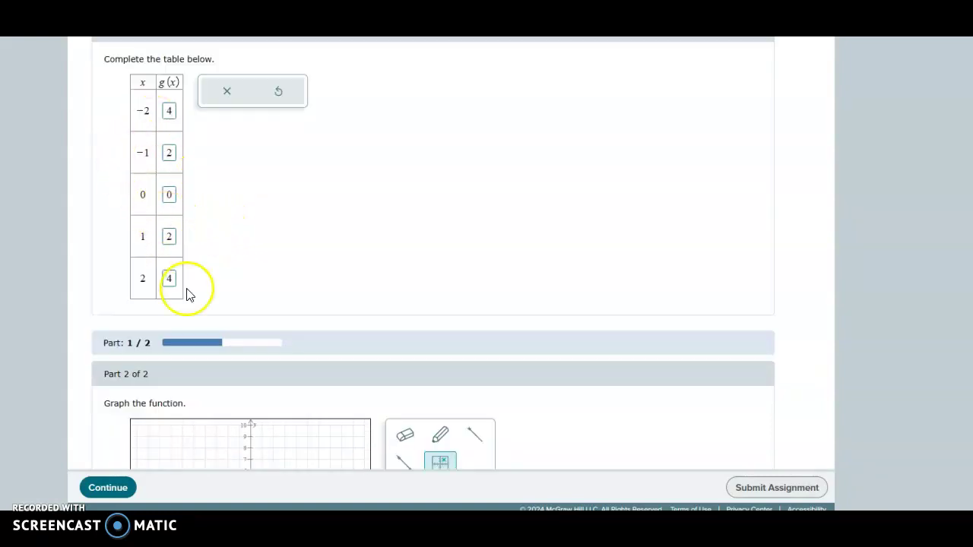
scroll(404, 371, "down", 3)
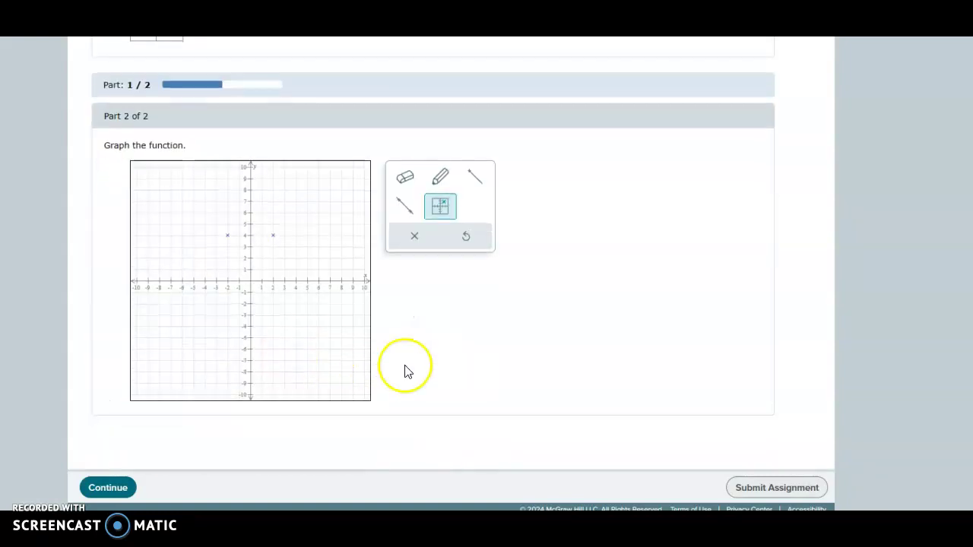
left_click(449, 208)
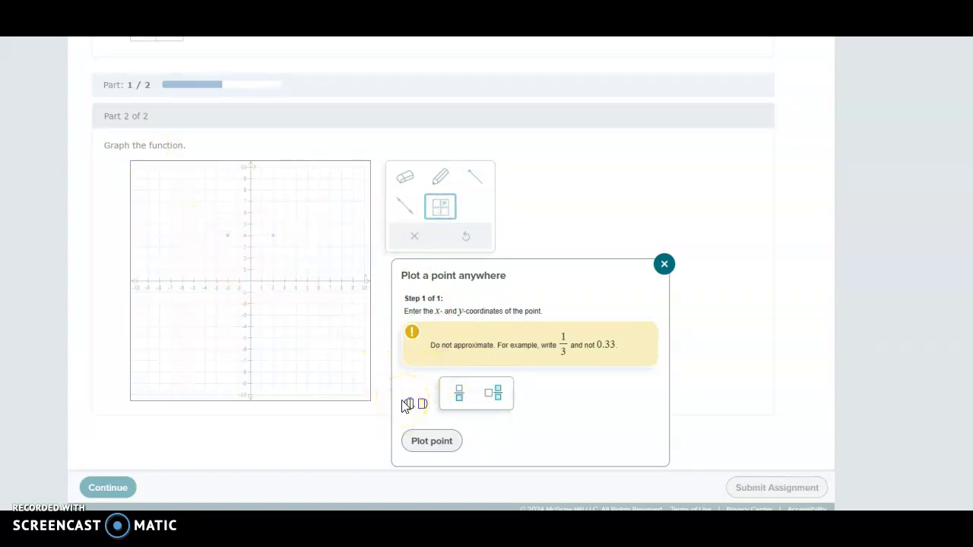
type("-1")
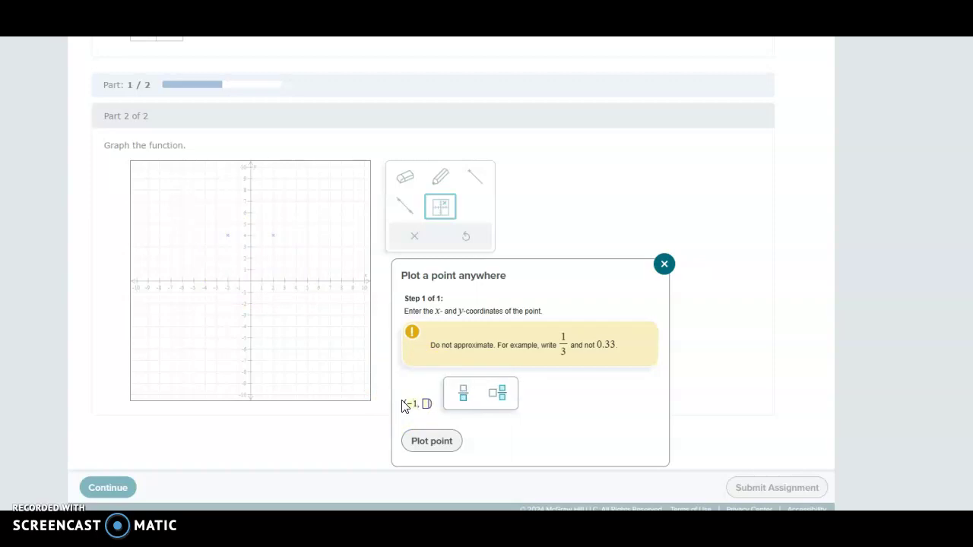
left_click(425, 404)
type("2")
left_click(433, 441)
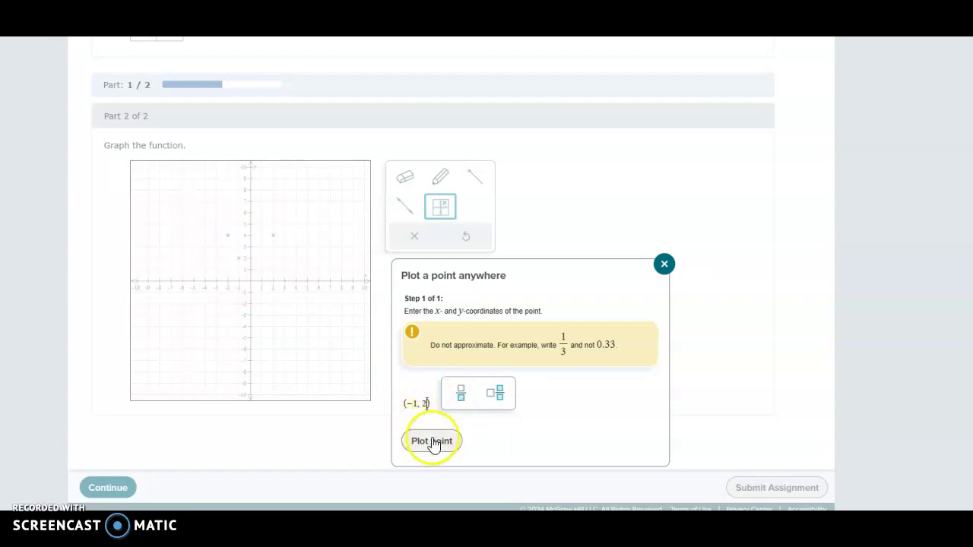
- Plot the origin point (0, 0) on the graph by its exact coordinates
type("0, ")
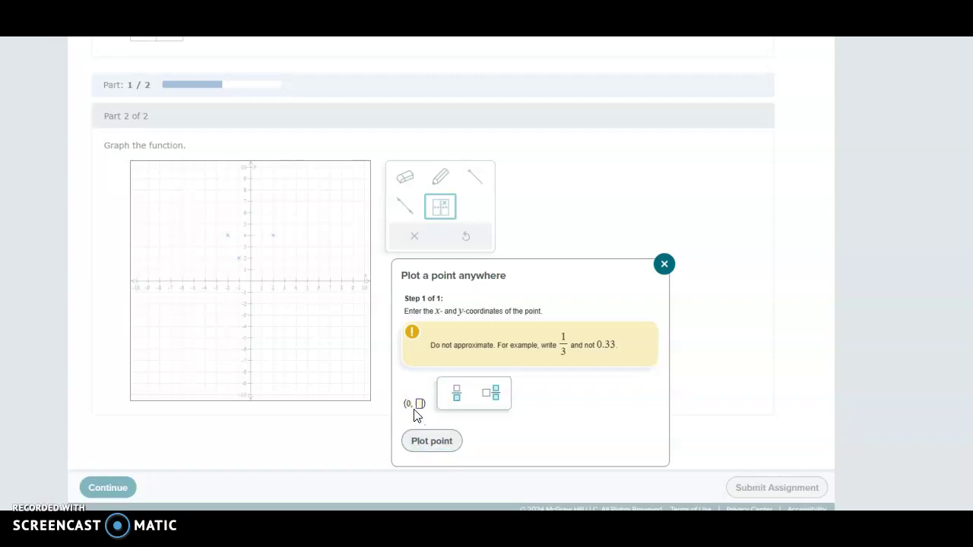
type("0")
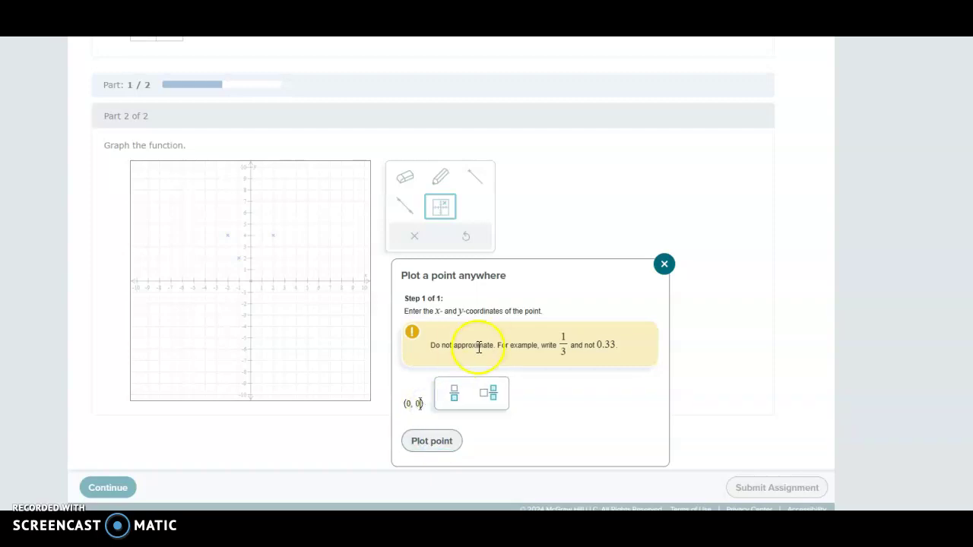
left_click(433, 453)
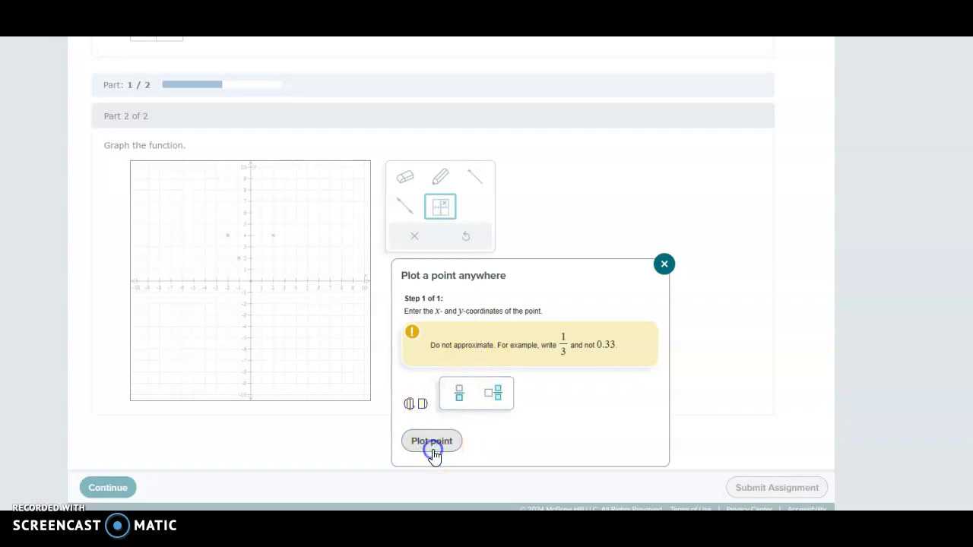
- Plot the point (1, 2) on the graph by its exact coordinates and close the plotting dialog
left_click(406, 407)
type("1, )")
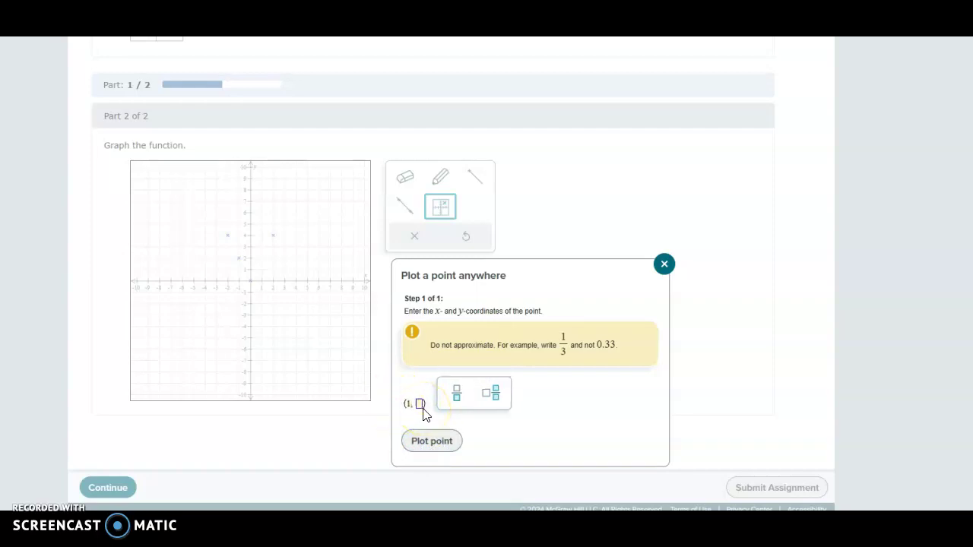
left_click(420, 407)
type("2")
left_click(420, 440)
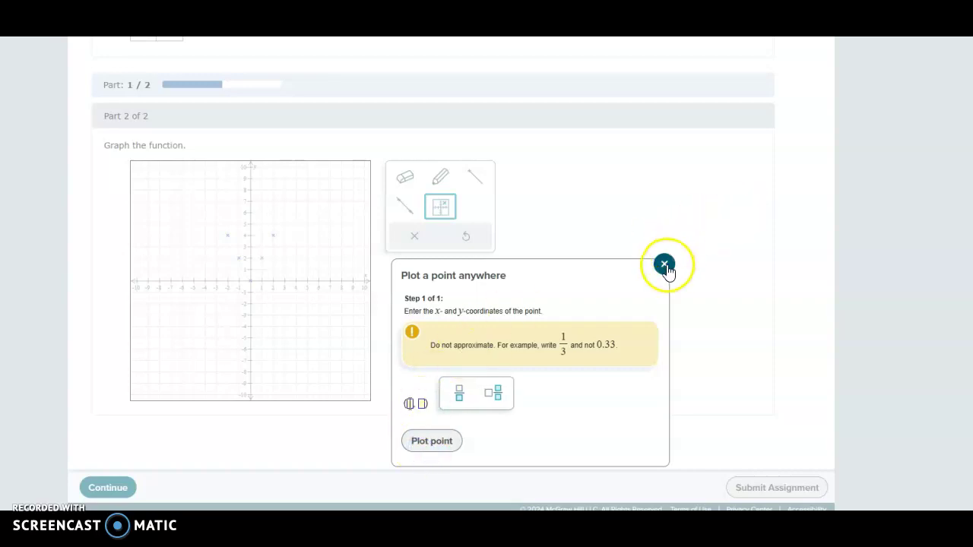
left_click(664, 263)
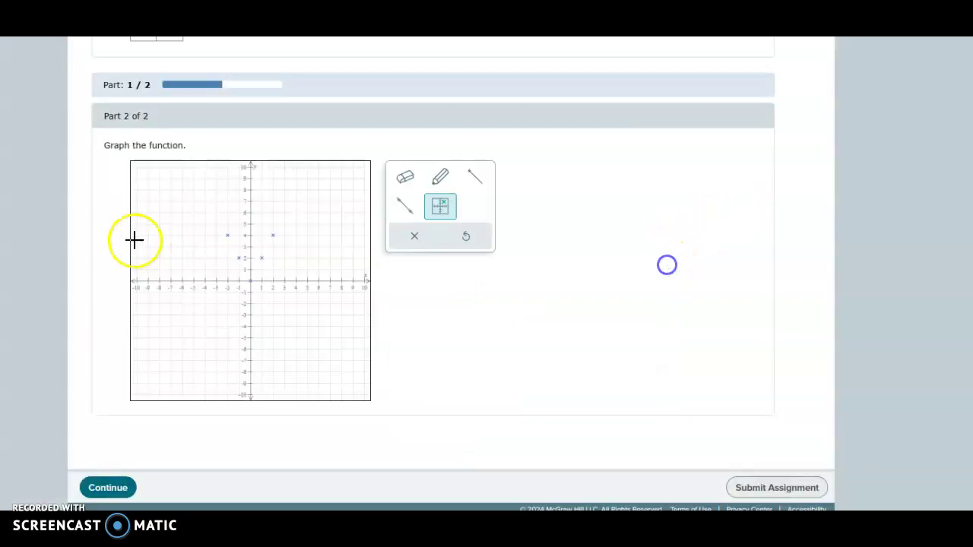
- Draw a ray on the graph starting at the origin and passing through the plotted point (2, 4)
left_click(416, 212)
left_click(473, 183)
left_click_drag(474, 186, 225, 231)
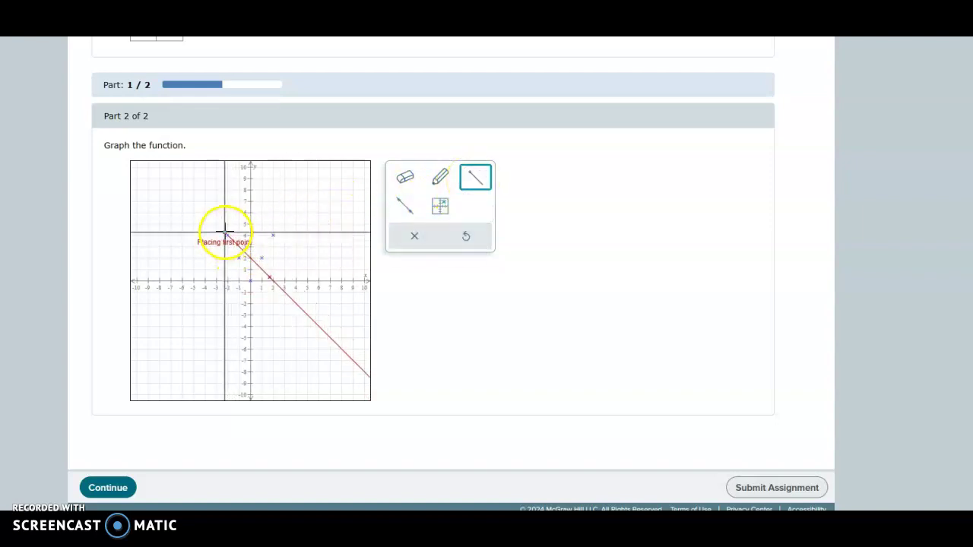
left_click(249, 281)
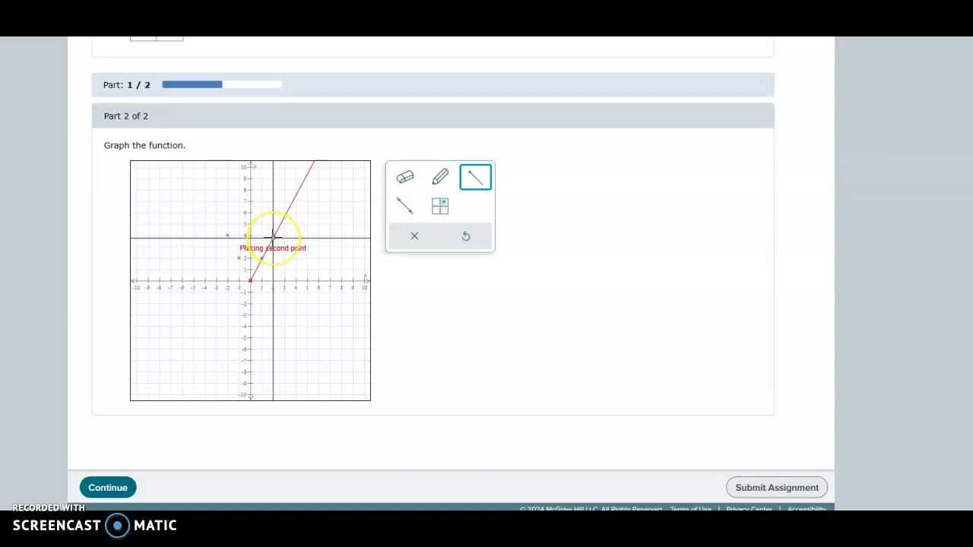
left_click(273, 235)
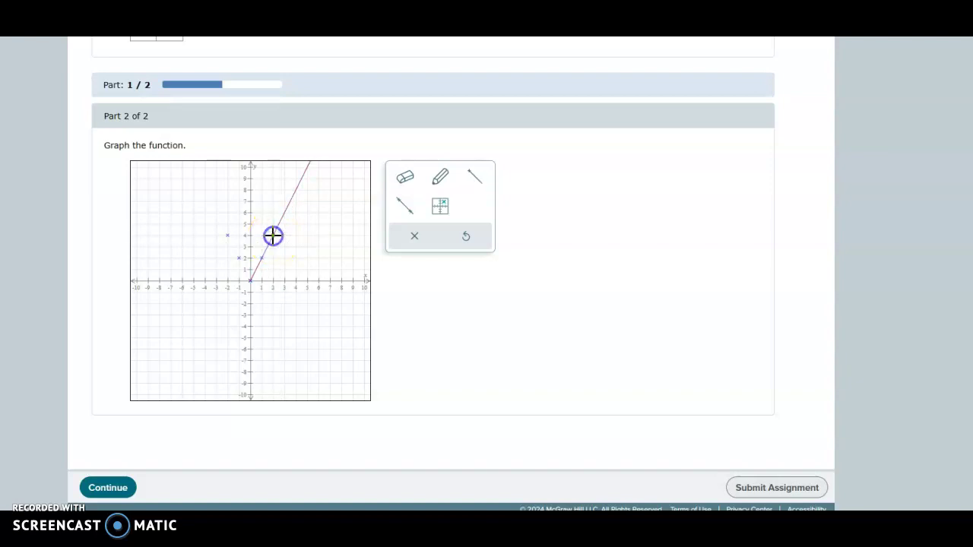
- Draw a second ray from the origin through (-2, 4) and continue to the next quiz question
left_click(473, 179)
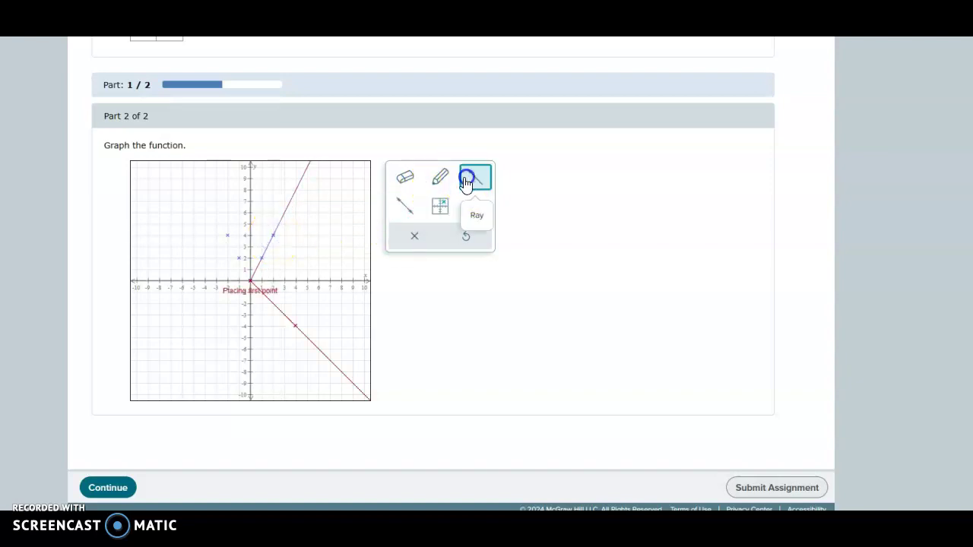
left_click(250, 283)
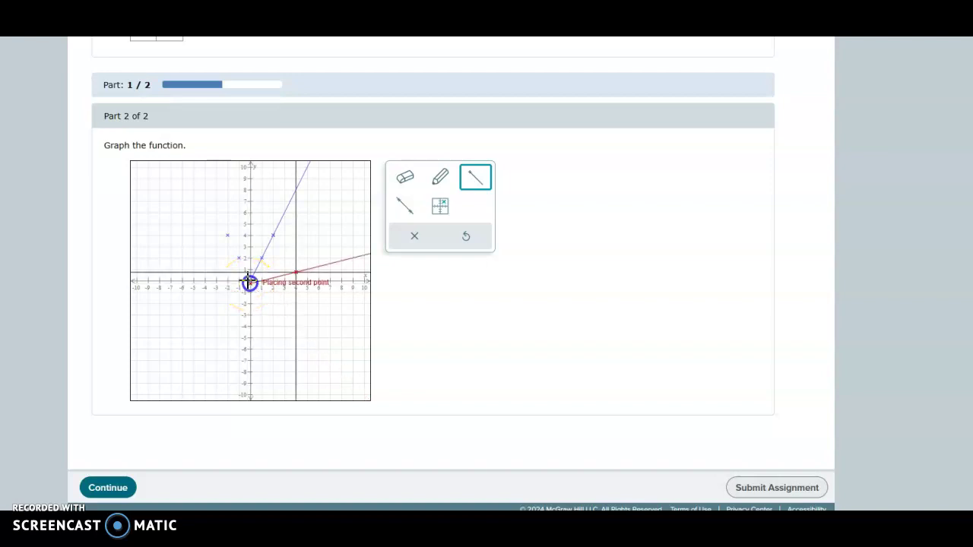
left_click(227, 235)
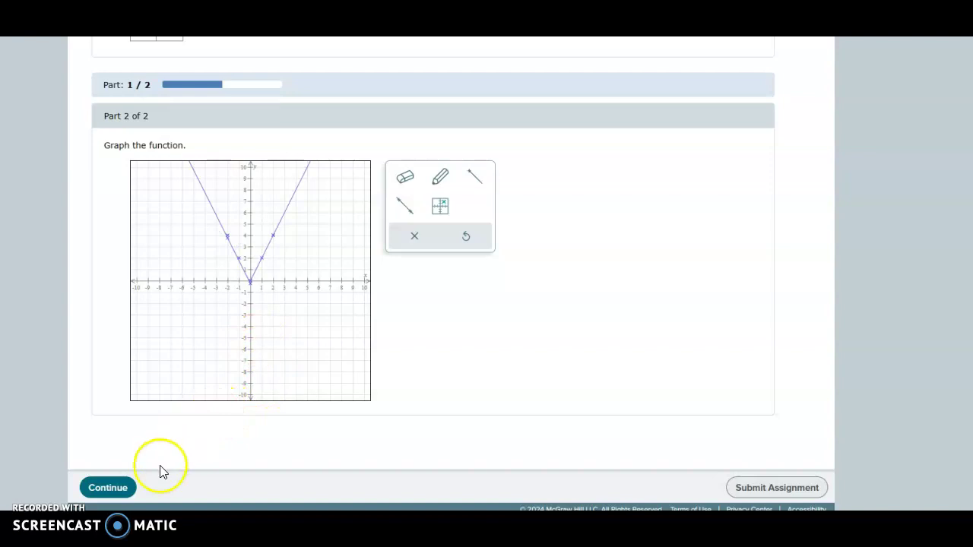
left_click(108, 487)
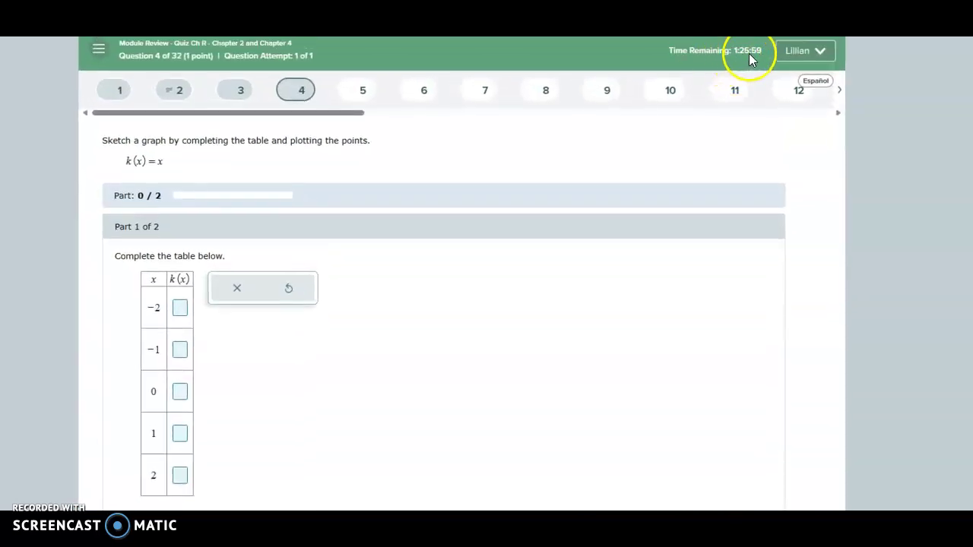
- Look at questions 11 and 12, and skip ahead in the quiz to question 28
left_click(724, 93)
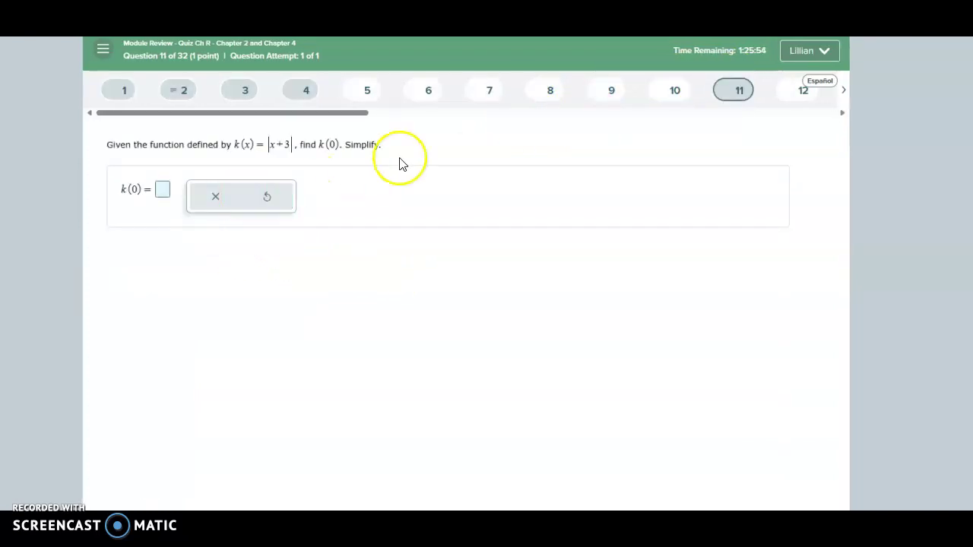
left_click(793, 96)
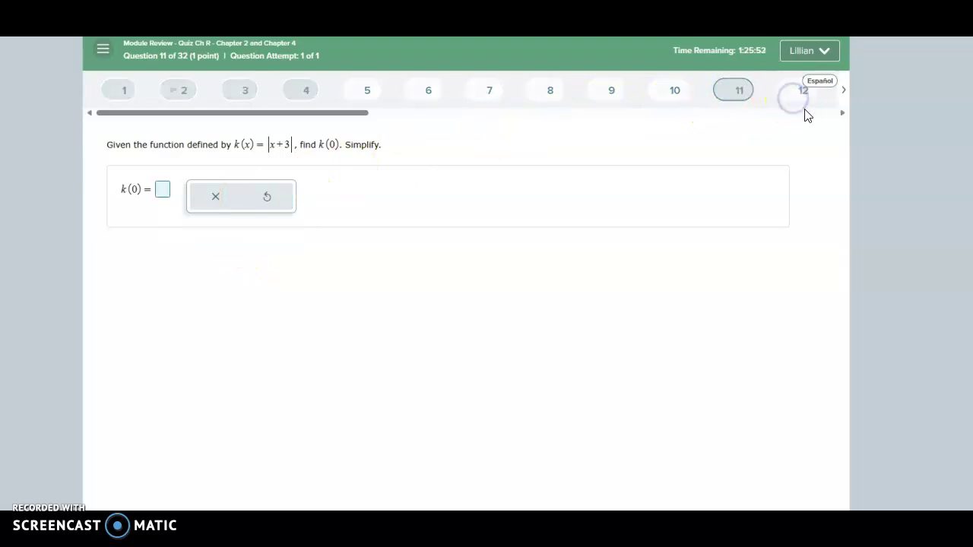
left_click(843, 92)
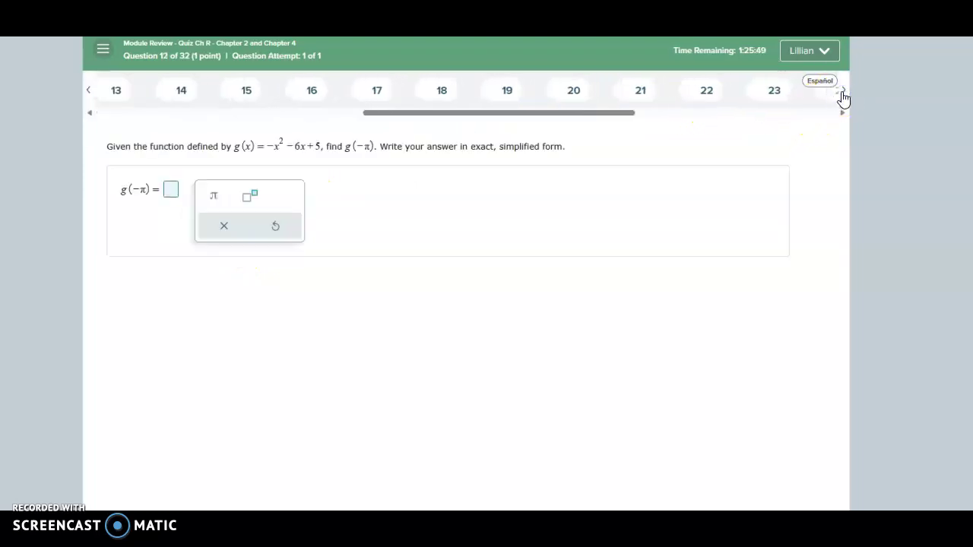
left_click(843, 91)
left_click(544, 94)
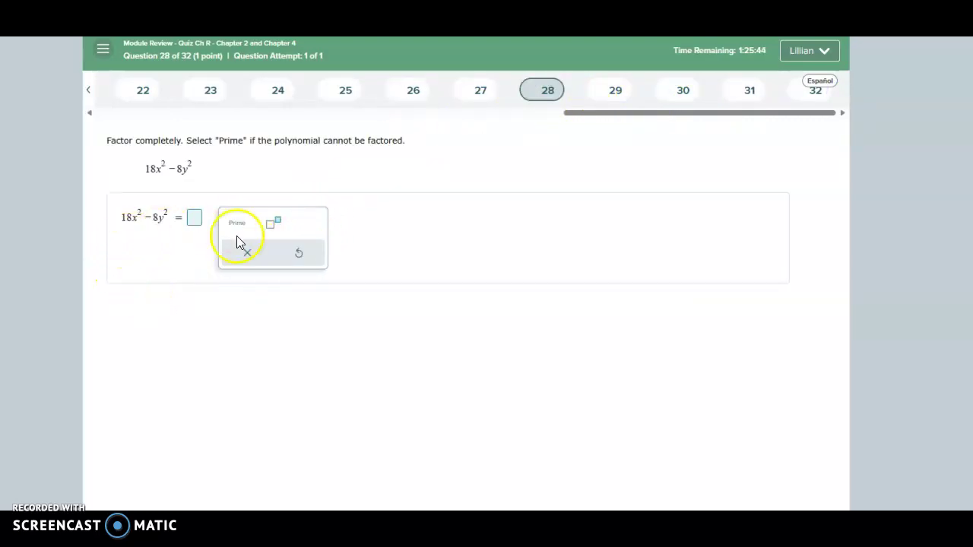
left_click(195, 219)
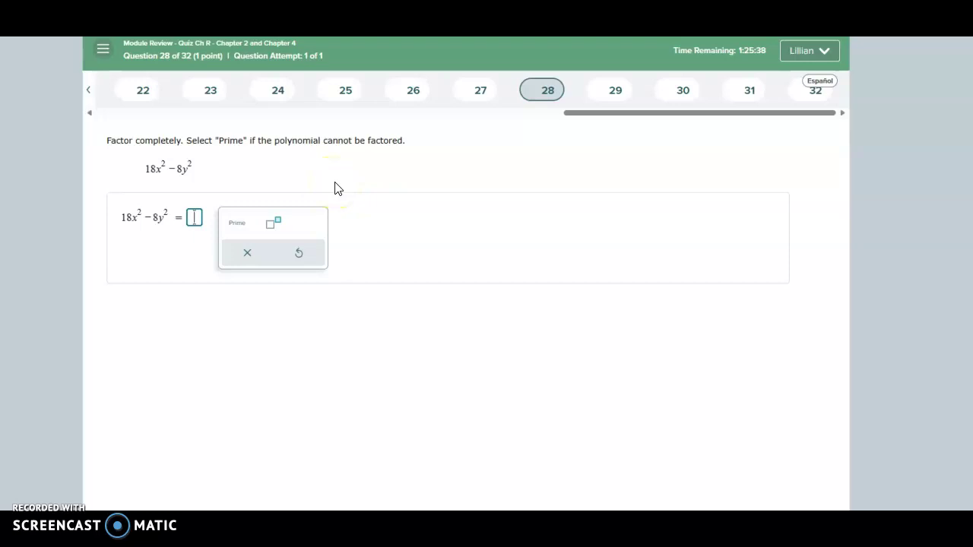
type("(")
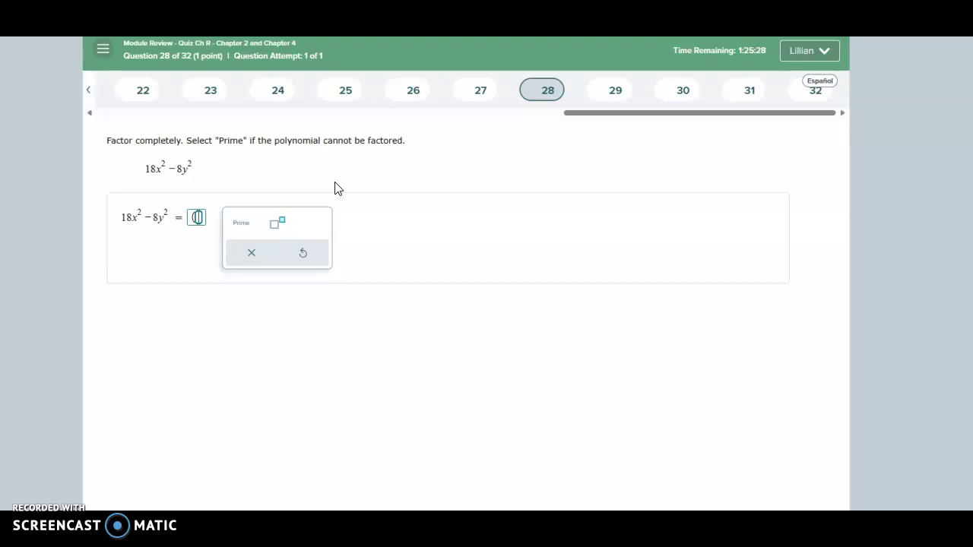
key("BackSpace")
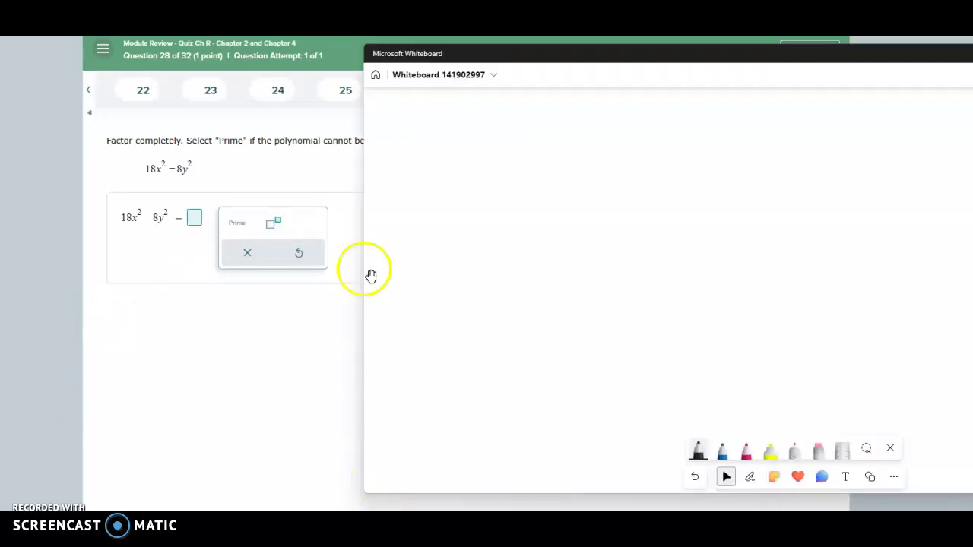
- Switch to Microsoft Whiteboard and handwrite the expression 18x² − 8y² near the top of the canvas in black
mouse_move(535, 161)
left_mouse_down()
mouse_move(533, 177)
mouse_move(553, 185)
left_mouse_up()
left_click_drag(567, 182, 613, 161)
mouse_move(613, 173)
left_mouse_down()
mouse_move(643, 180)
mouse_move(651, 161)
left_mouse_up()
left_click_drag(662, 166, 668, 183)
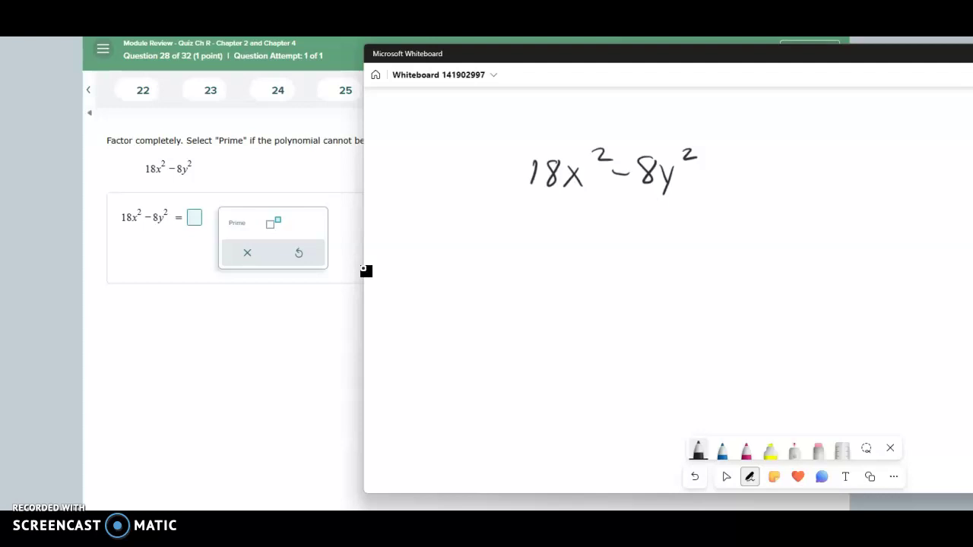
- Handwrite the expression with its common factor taken out, 2(9x² − 4y²), below the original
mouse_move(510, 251)
left_mouse_down()
mouse_move(511, 270)
mouse_move(524, 274)
left_mouse_up()
left_click_drag(544, 235, 541, 275)
left_click_drag(576, 243, 569, 257)
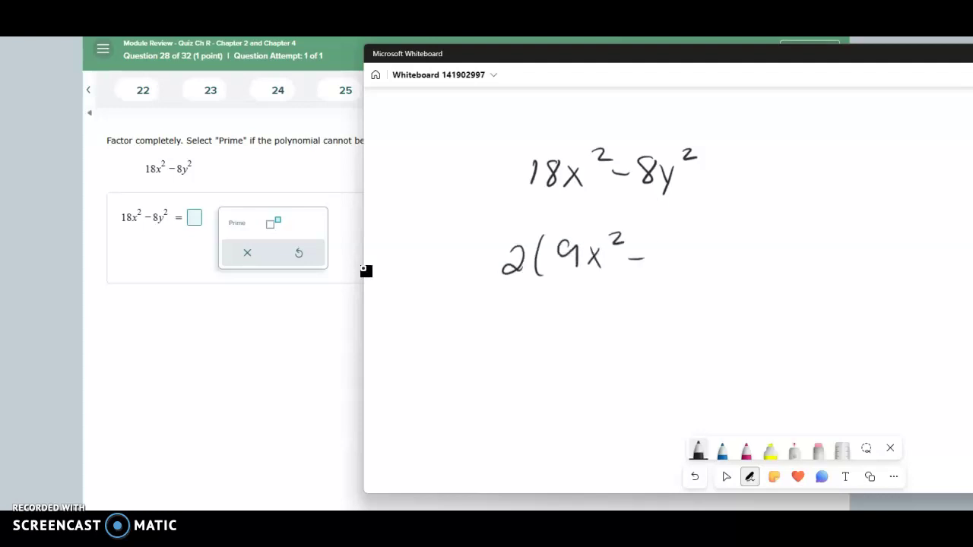
left_click_drag(726, 216, 727, 274)
- Circle the terms 9x² and 4y² on the whiteboard with the red pen
left_click(745, 450)
left_click_drag(612, 229, 609, 242)
mouse_move(718, 227)
left_mouse_down()
mouse_move(703, 290)
mouse_move(713, 280)
left_mouse_up()
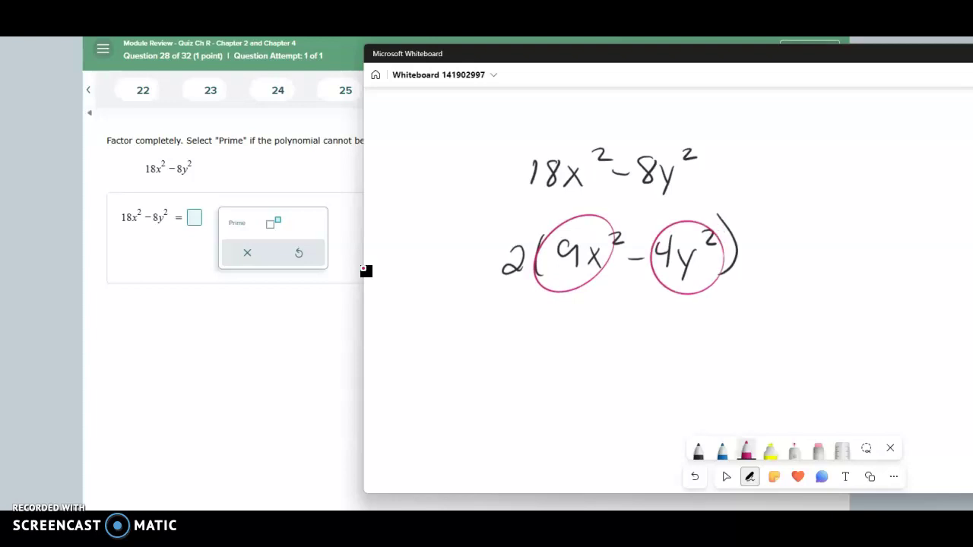
- Write a 2 followed by two empty pairs of parentheses in black on a third line
left_click(698, 450)
left_click_drag(494, 325, 515, 348)
left_click_drag(539, 309, 538, 351)
mouse_move(688, 315)
left_mouse_down()
mouse_move(689, 357)
mouse_move(714, 353)
left_mouse_up()
mouse_move(850, 309)
left_mouse_down()
mouse_move(864, 342)
mouse_move(852, 355)
left_mouse_up()
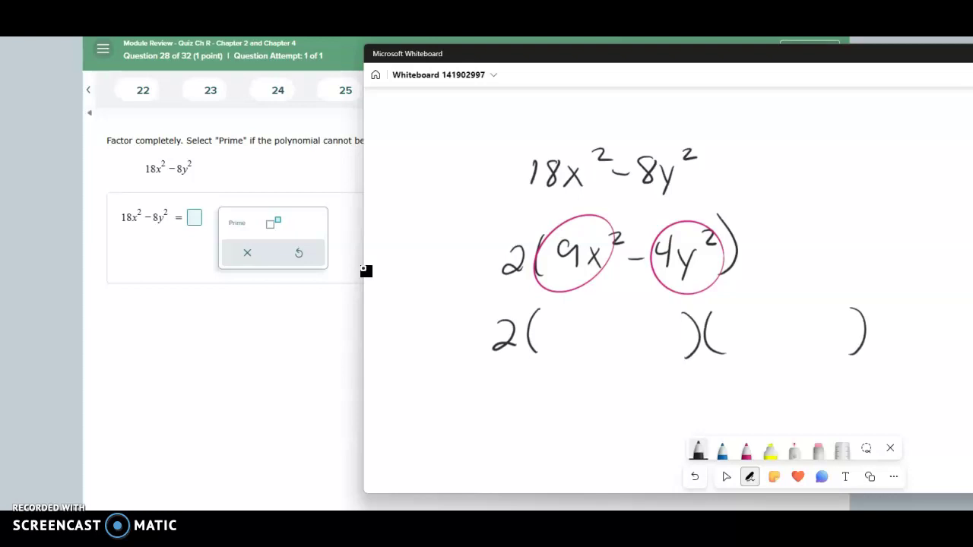
- Handwrite the note "difference of squares" between the first and second lines of the work
left_click_drag(608, 196, 601, 218)
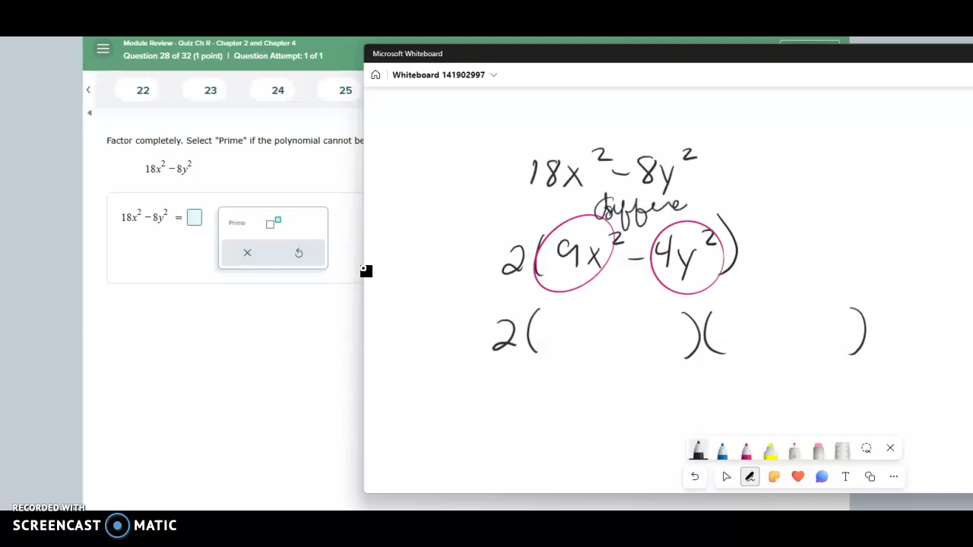
left_click_drag(734, 201, 776, 199)
left_click_drag(806, 178, 797, 220)
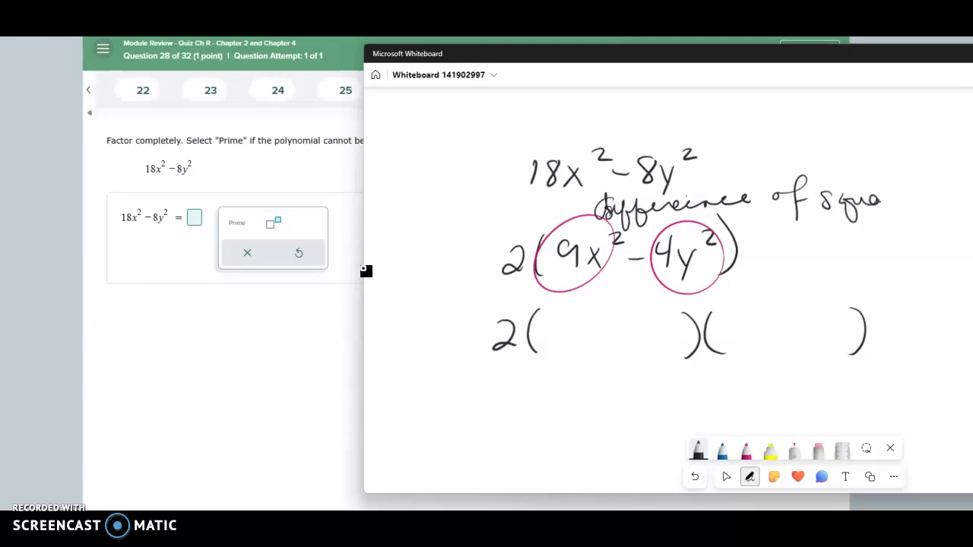
left_click_drag(911, 199, 925, 195)
- Fill in the empty parentheses on the third line to read 2(3x + 2y)(3x − 2y)
left_click_drag(558, 332, 549, 348)
left_click_drag(579, 328, 568, 345)
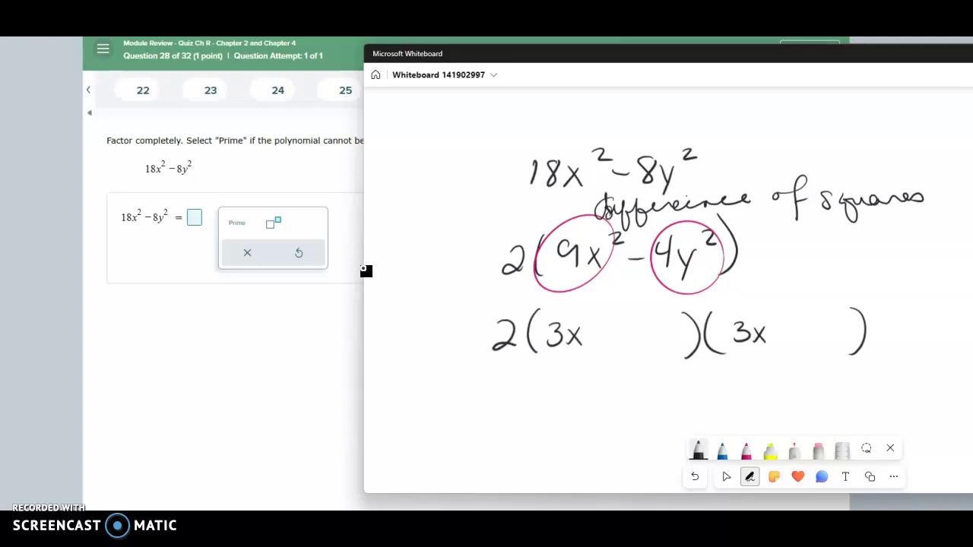
left_click_drag(821, 324, 839, 343)
left_click_drag(836, 321, 842, 334)
left_click_drag(856, 324, 848, 352)
left_click_drag(618, 328, 618, 350)
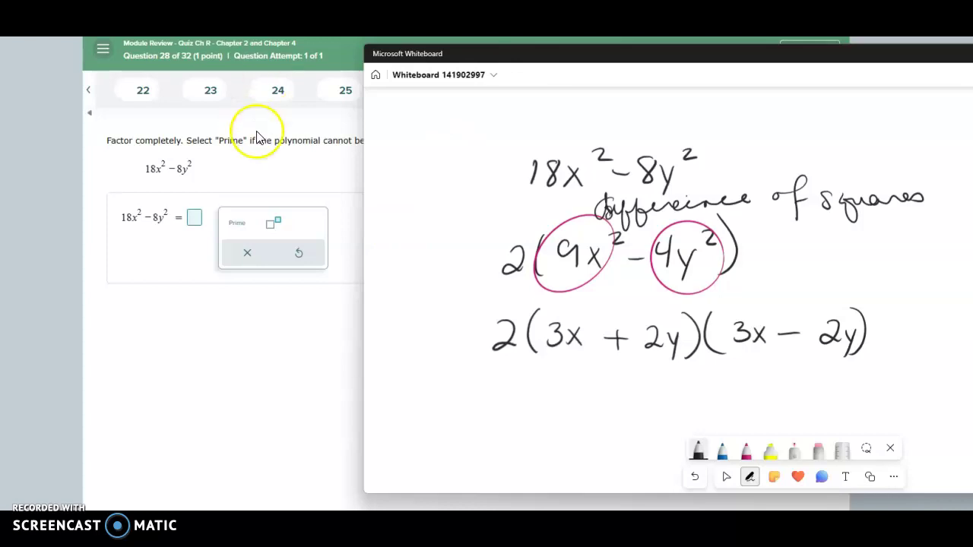
- Move the whiteboard off the quiz and enter 2(3x + 2y)(3x − 2y) as the answer to question 28
left_click_drag(541, 54, 972, 53)
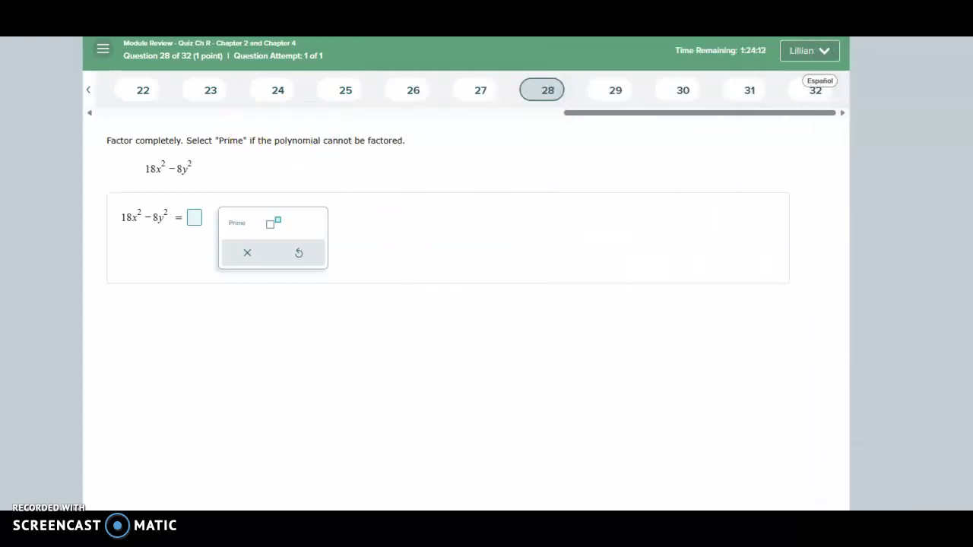
left_click(194, 219)
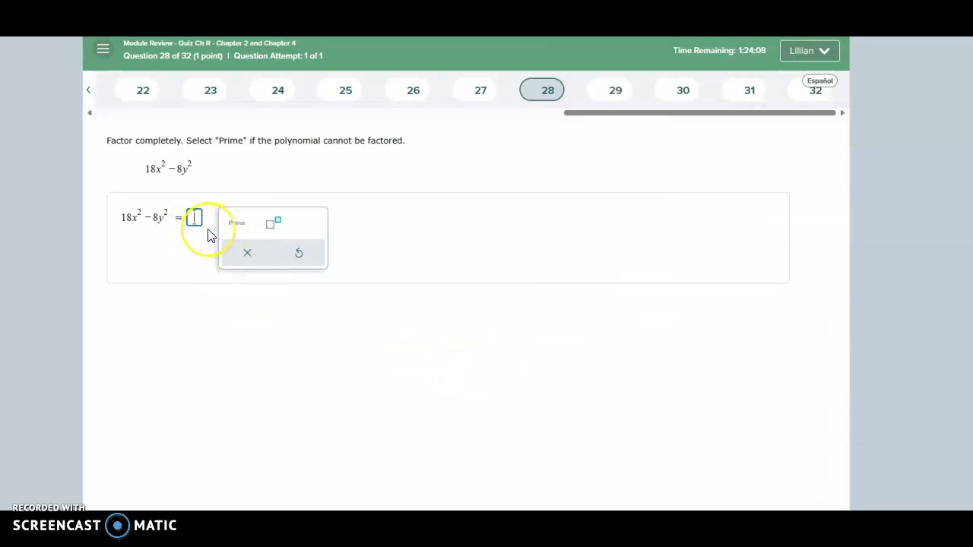
type("2(2")
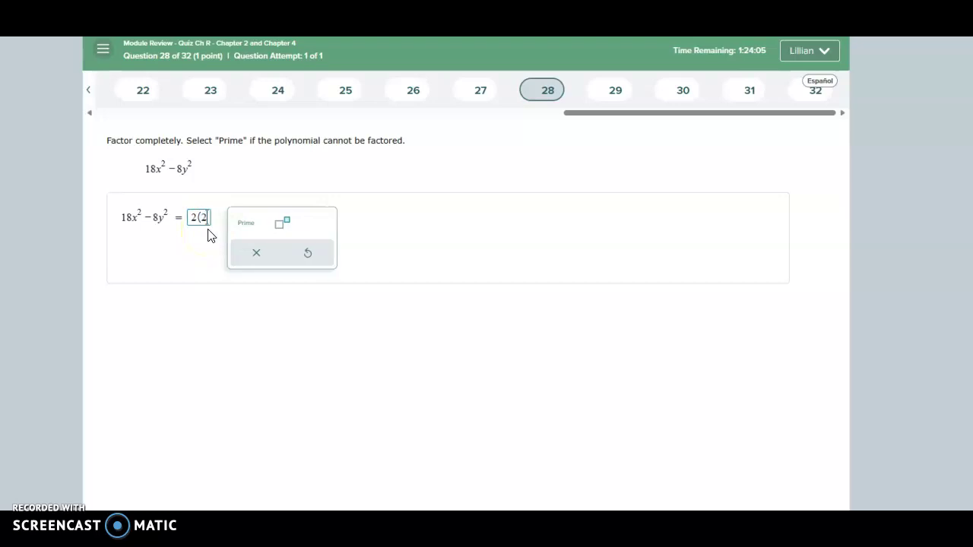
key("BackSpace")
type("3x + ")
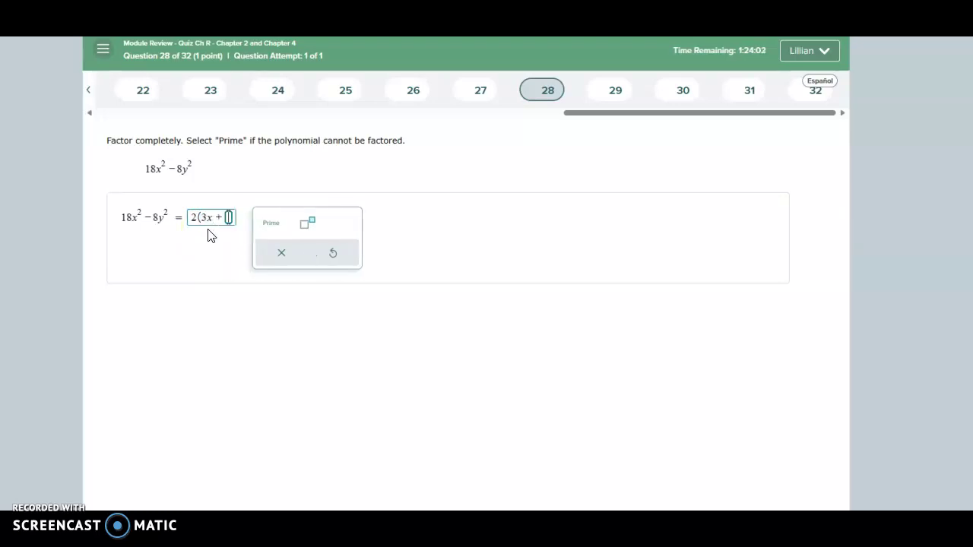
type("26")
key("BackSpace")
type("y)(")
type("3x-")
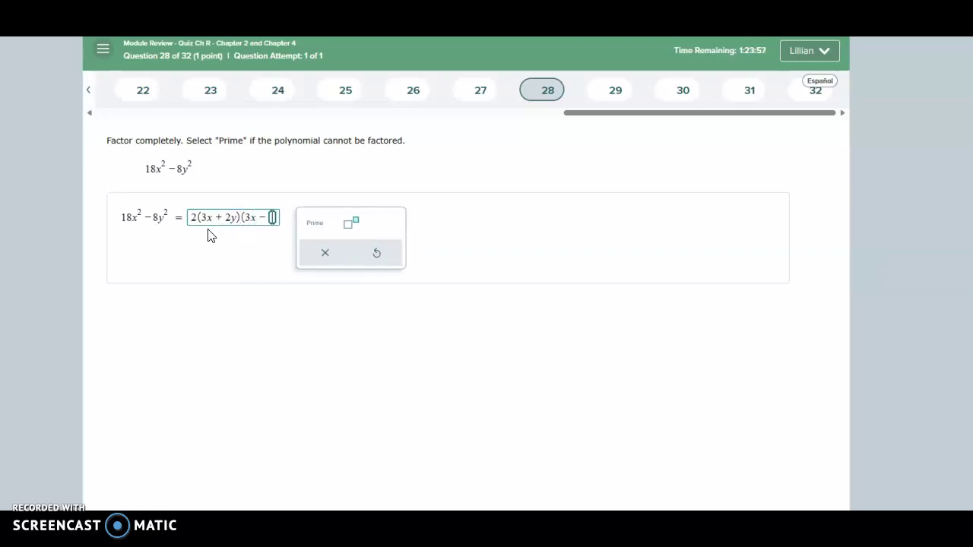
type("2y)")
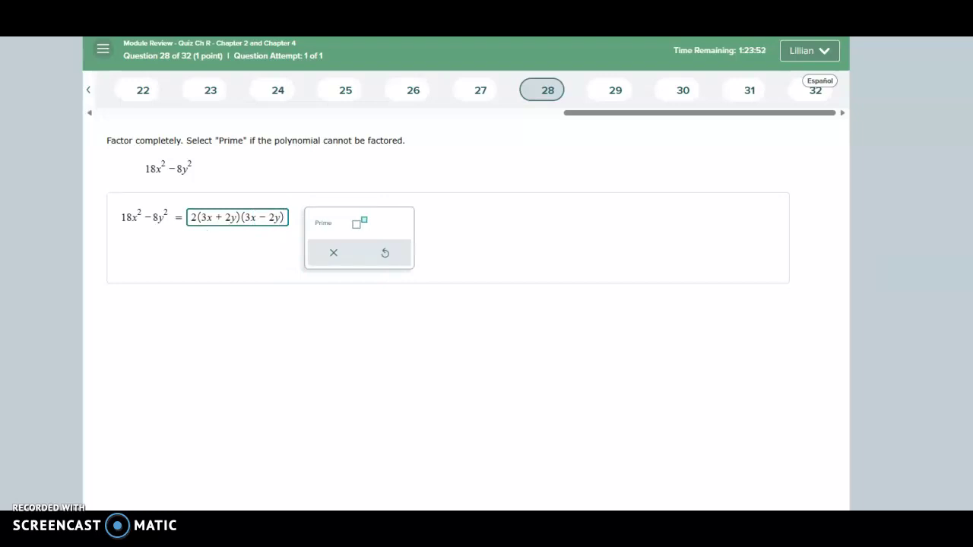
- Bring the whiteboard with the handwritten factoring back beside the answered quiz question
left_click(858, 107)
left_click_drag(972, 69, 624, 60)
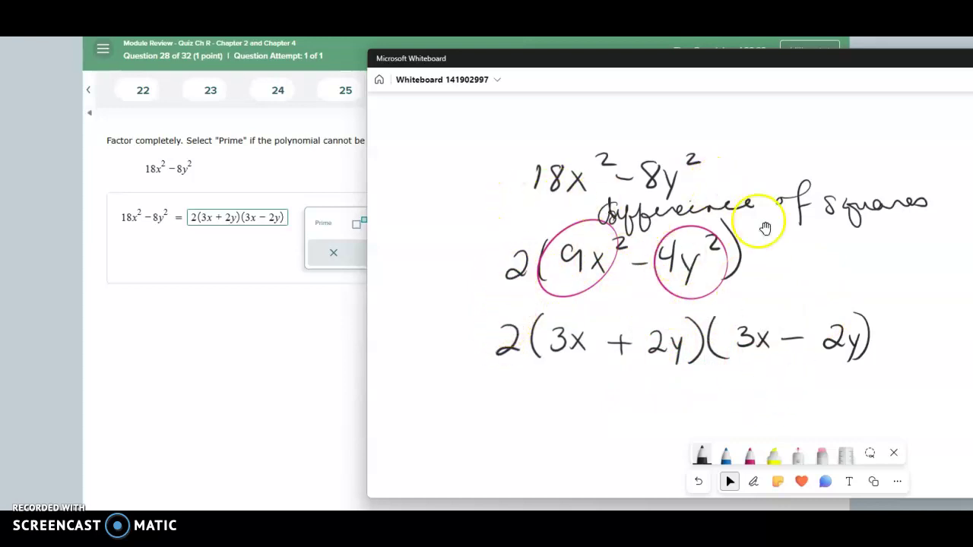
- Return to the quiz and save the answer to question 28, moving on to question 29
left_click(162, 355)
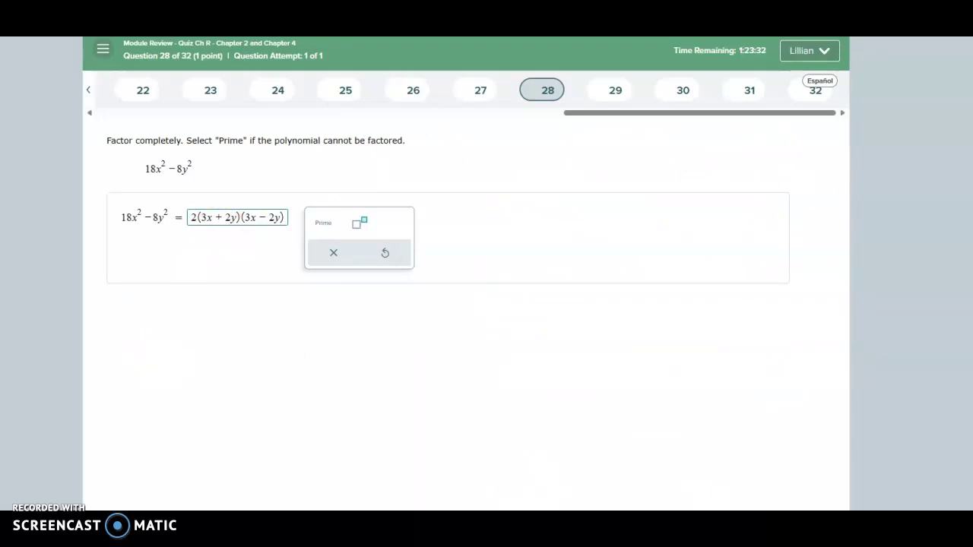
left_click(293, 504)
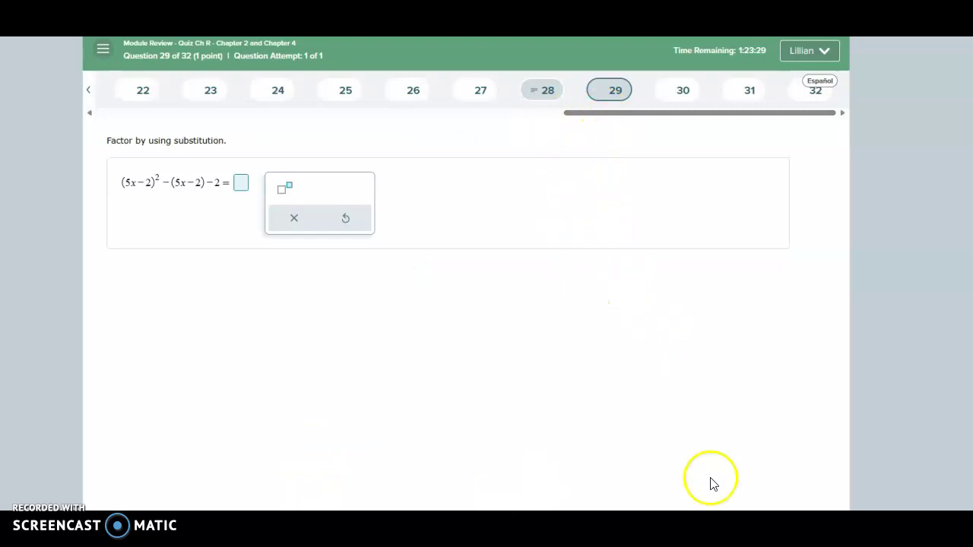
left_click(684, 529)
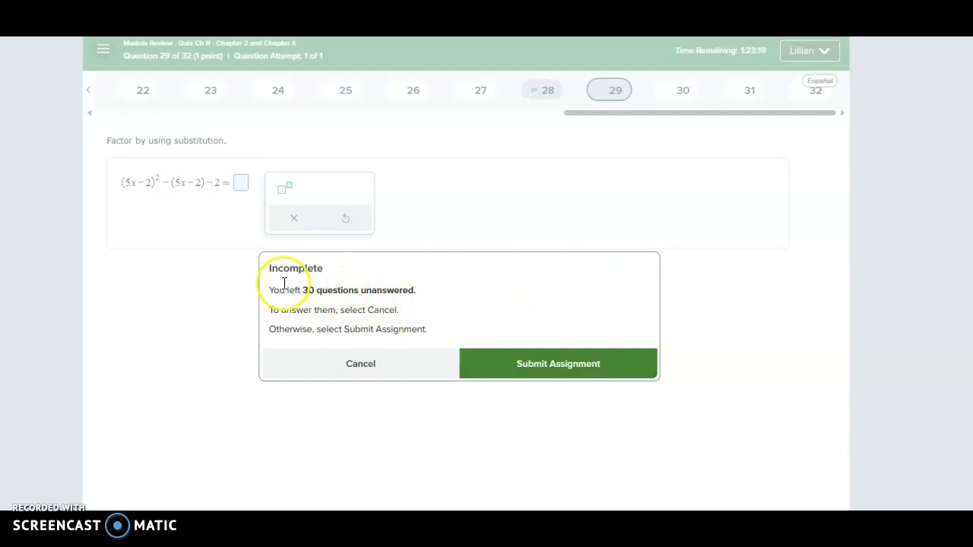
left_click(581, 372)
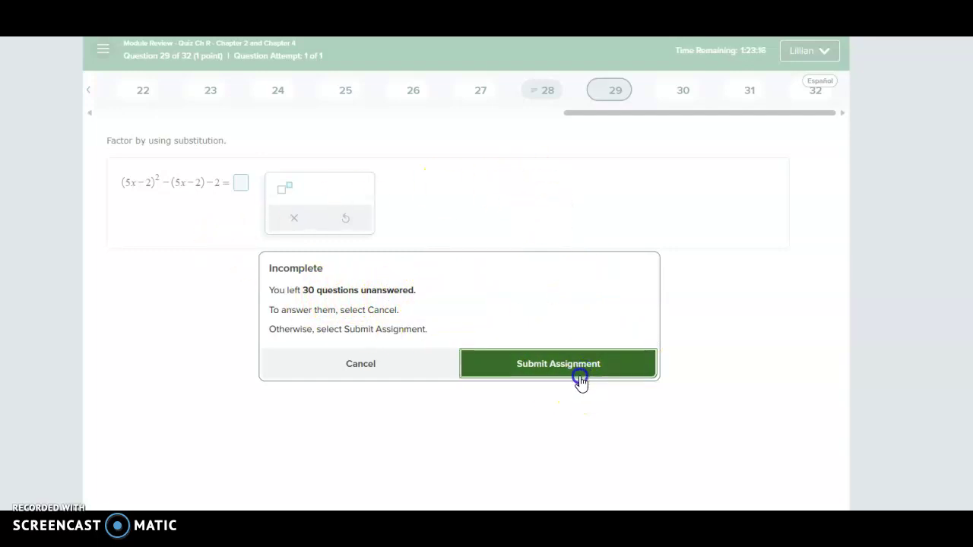
left_click(373, 368)
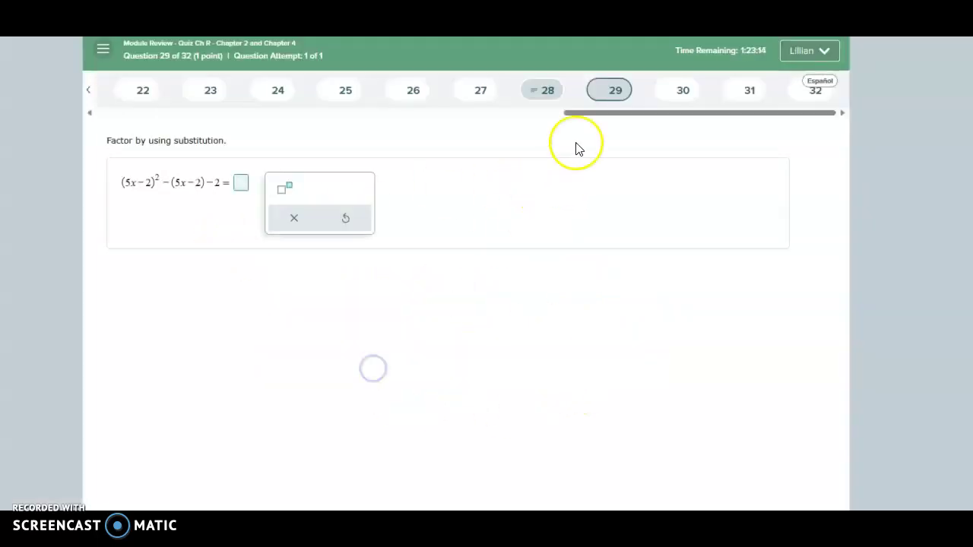
- Answer question 30 with 5 as the solution set and continue to question 31
left_click(681, 91)
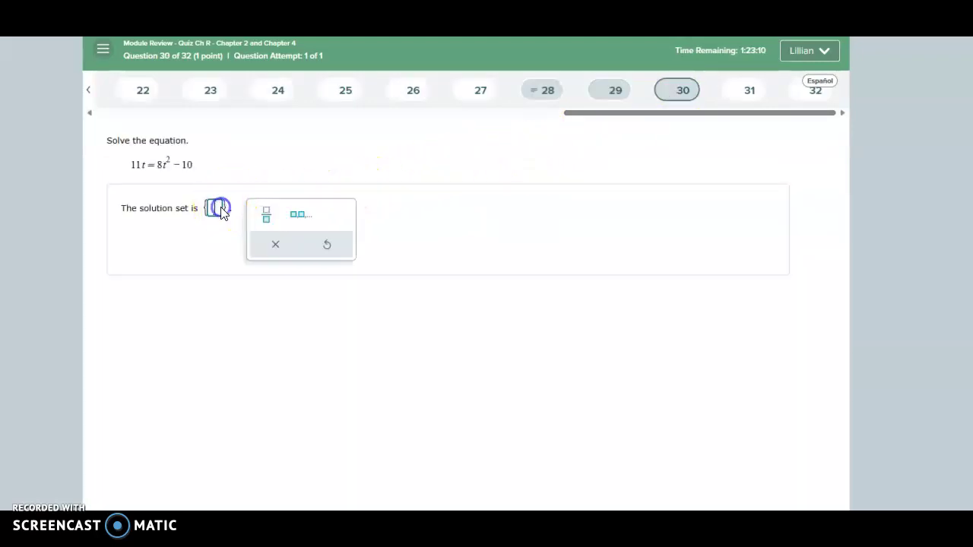
type("5")
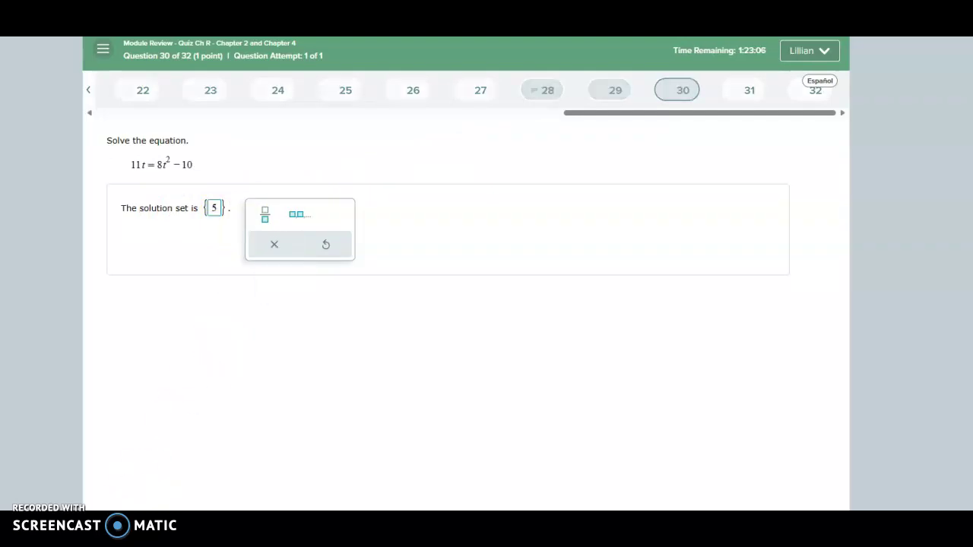
key("Return")
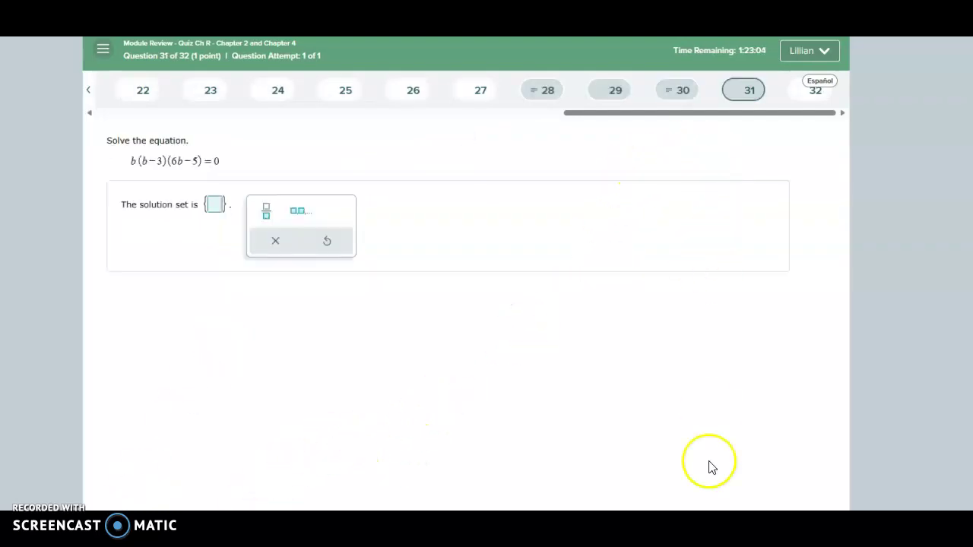
- Submit the quiz assignment despite the unanswered questions
left_click(482, 480)
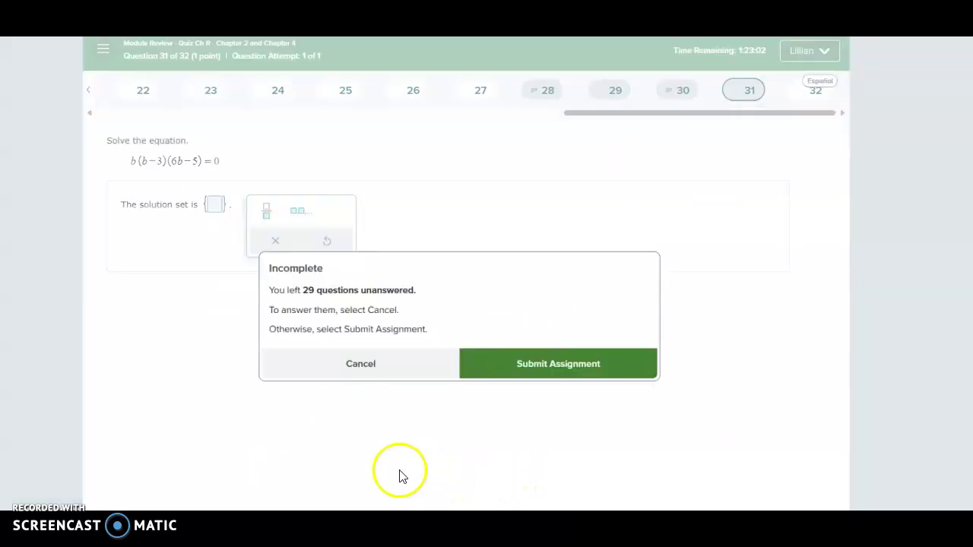
left_click(611, 370)
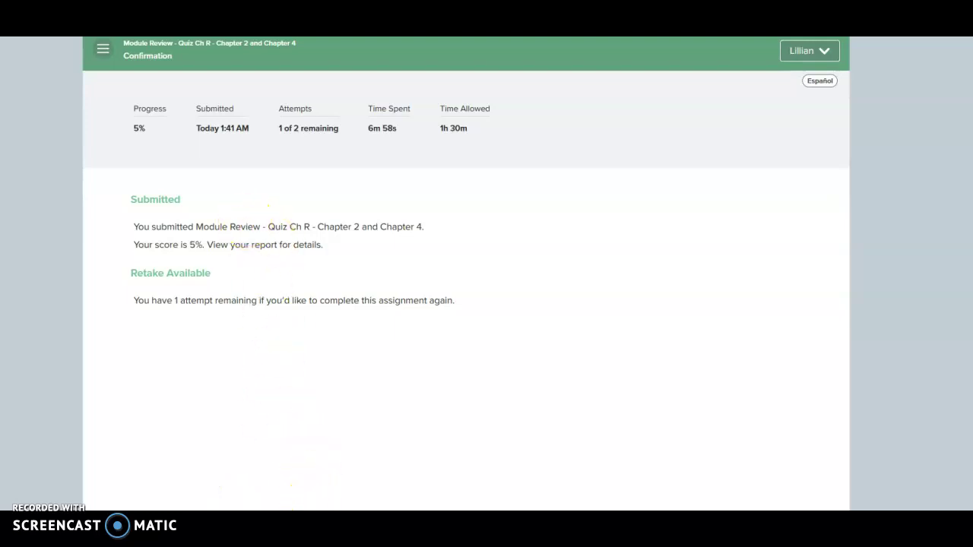
- Take the quick retake of the submitted quiz and start the new attempt
scroll(467, 273, "down", 2)
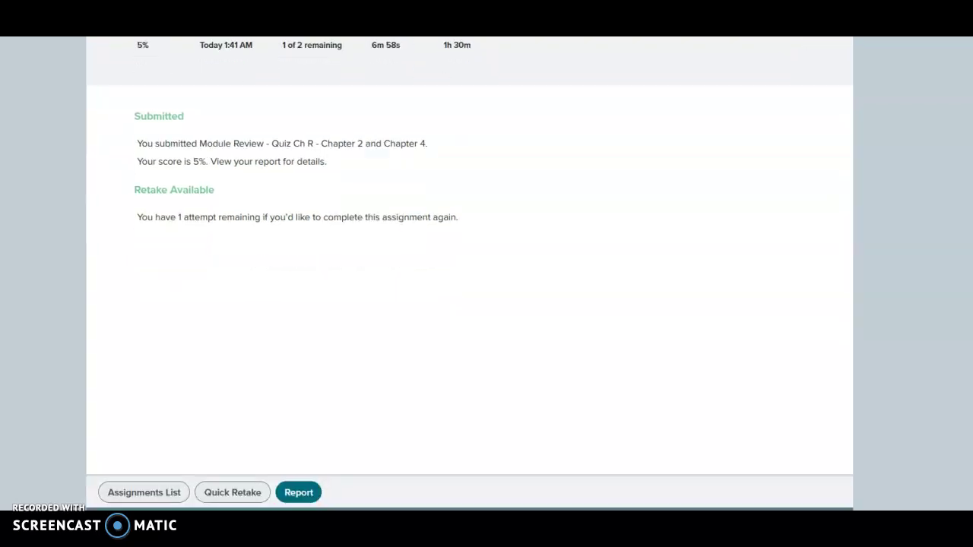
left_click(242, 499)
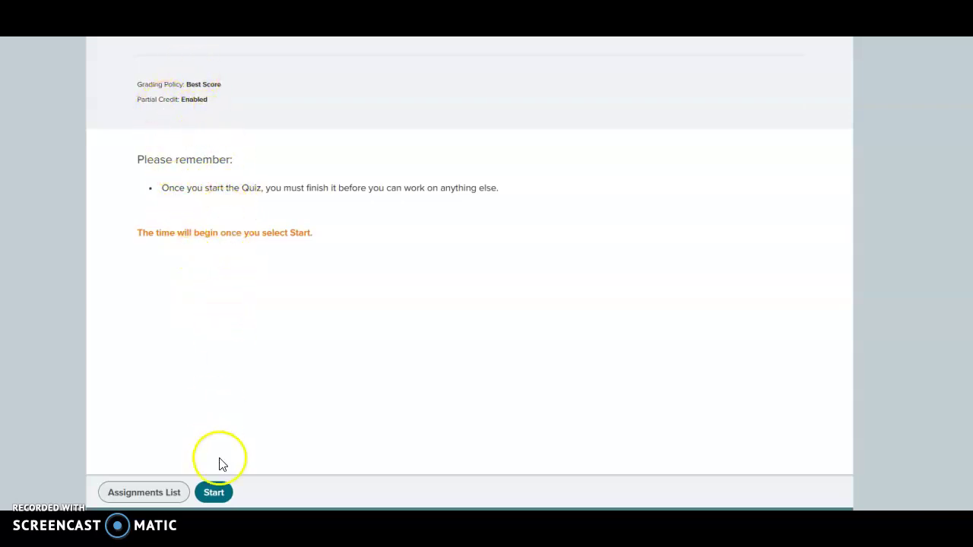
left_click(216, 492)
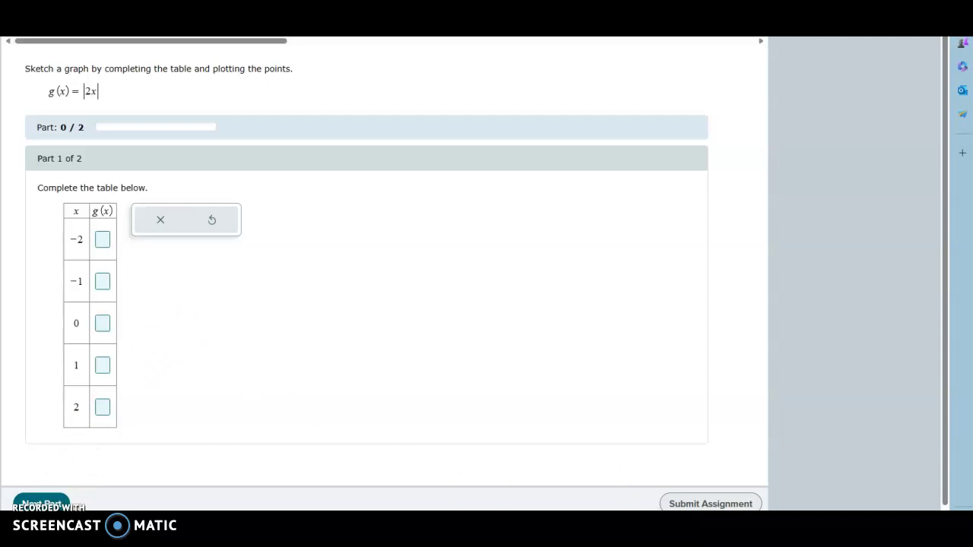
- Review the retake's question list, comparing the status of question 28 with the unanswered question 2
scroll(384, 266, "right", 3)
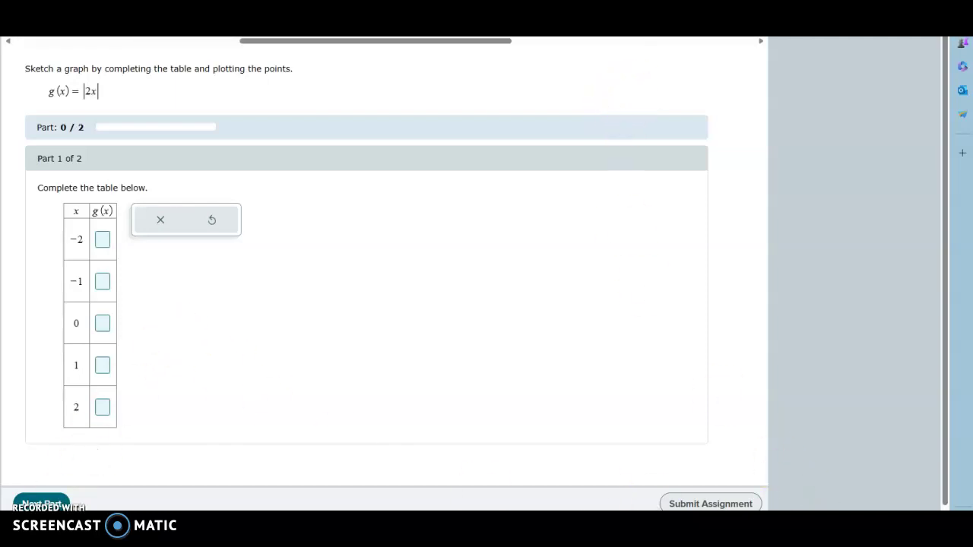
scroll(384, 266, "right", 3)
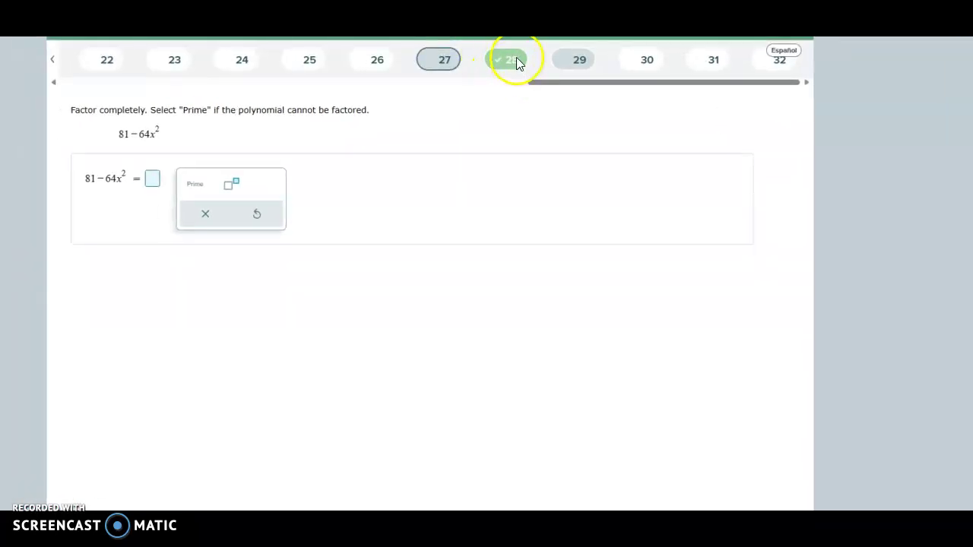
left_click_drag(557, 81, 156, 100)
left_click(150, 62)
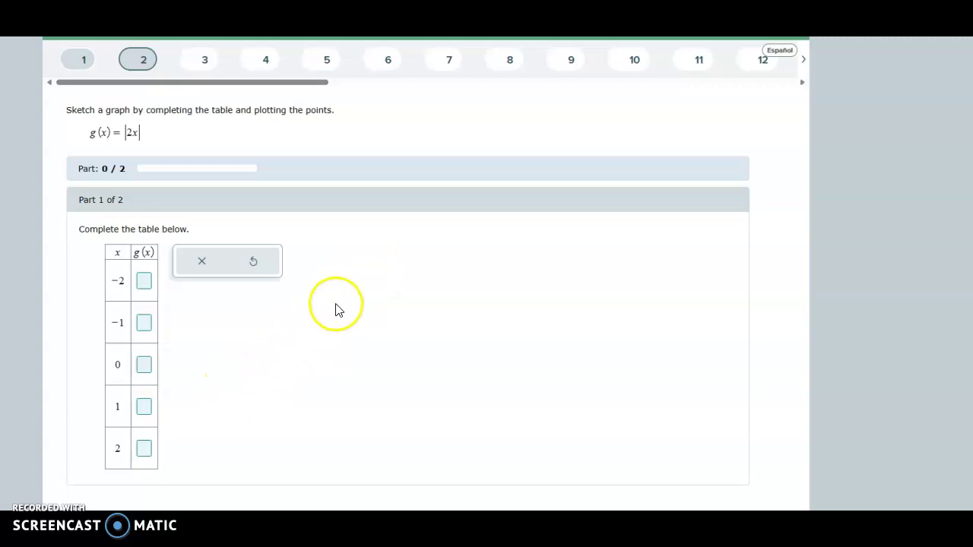
left_click_drag(86, 85, 549, 79)
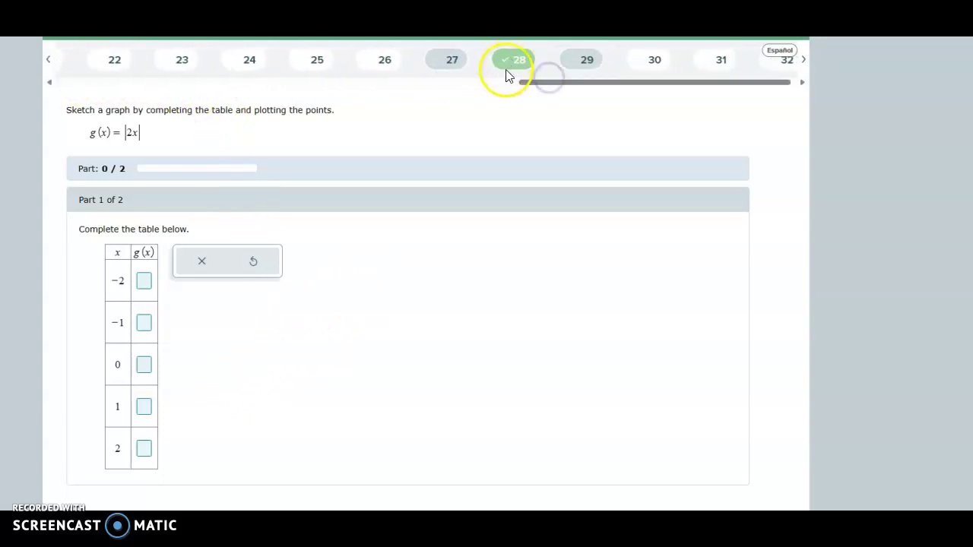